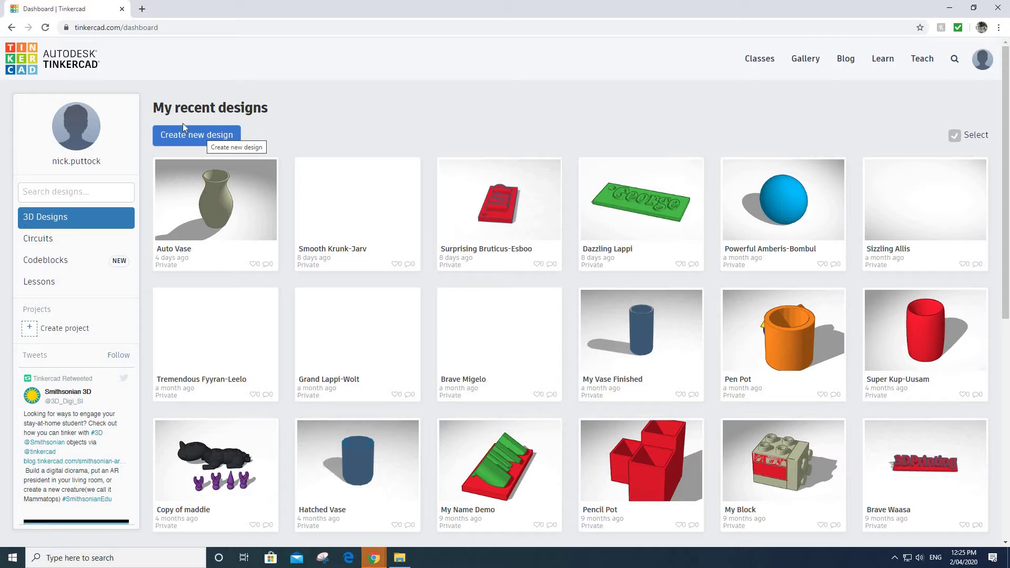
Create a new design and place a solid cylinder 70 mm wide and 70 mm long on the workplane.
{"action": "left_click", "coordinate": [195, 136]}
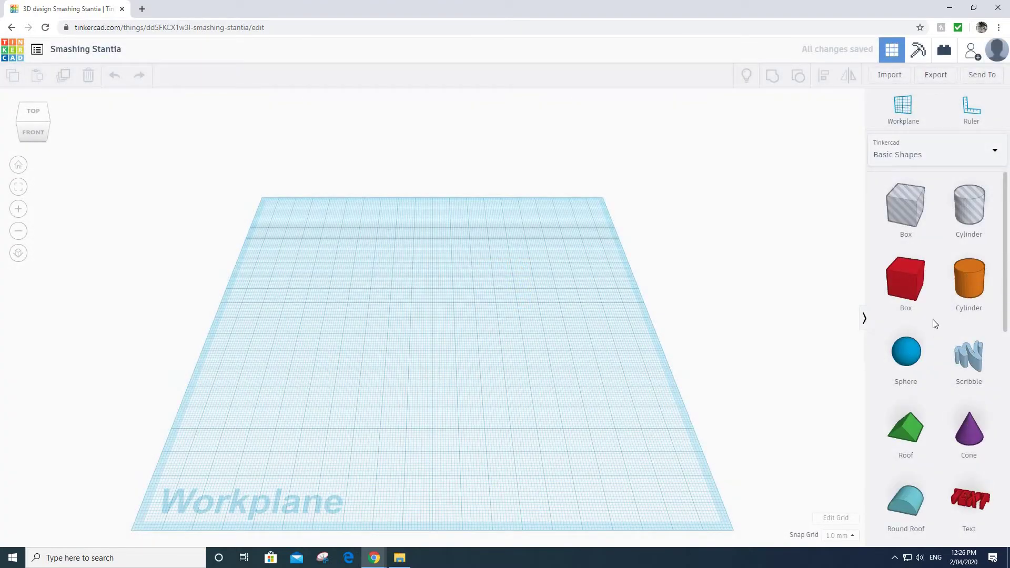
{"action": "left_click_drag", "start_coordinate": [971, 284], "coordinate": [371, 344]}
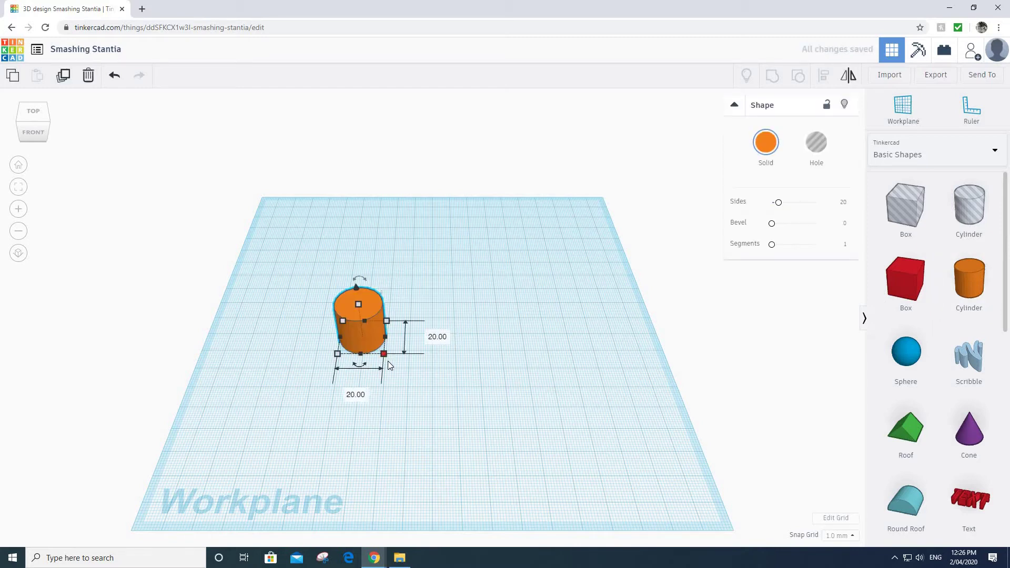
{"action": "scroll", "coordinate": [347, 396], "scroll_direction": "up", "scroll_amount": 2}
{"action": "left_click", "coordinate": [334, 405]}
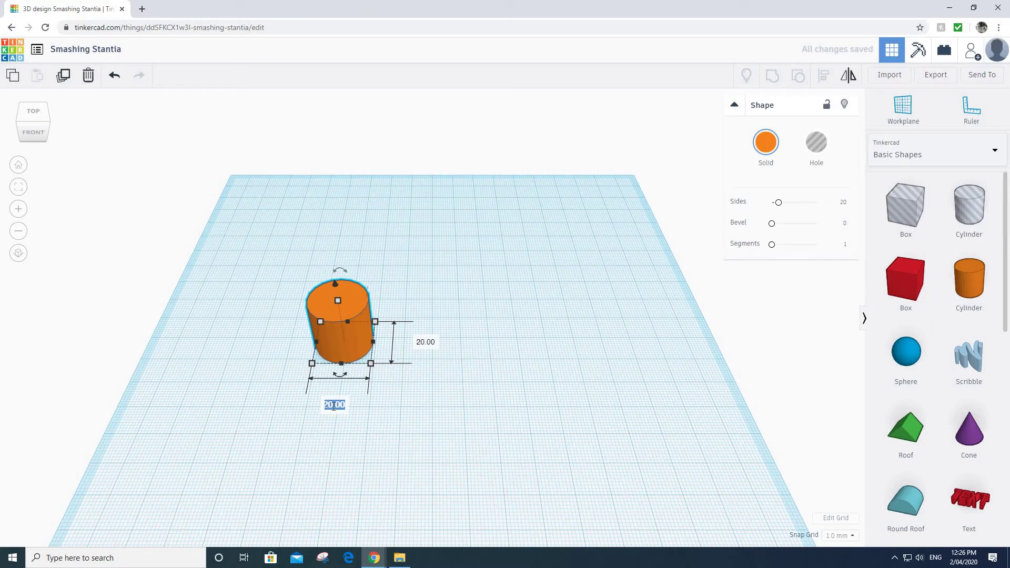
{"action": "type", "text": "70"}
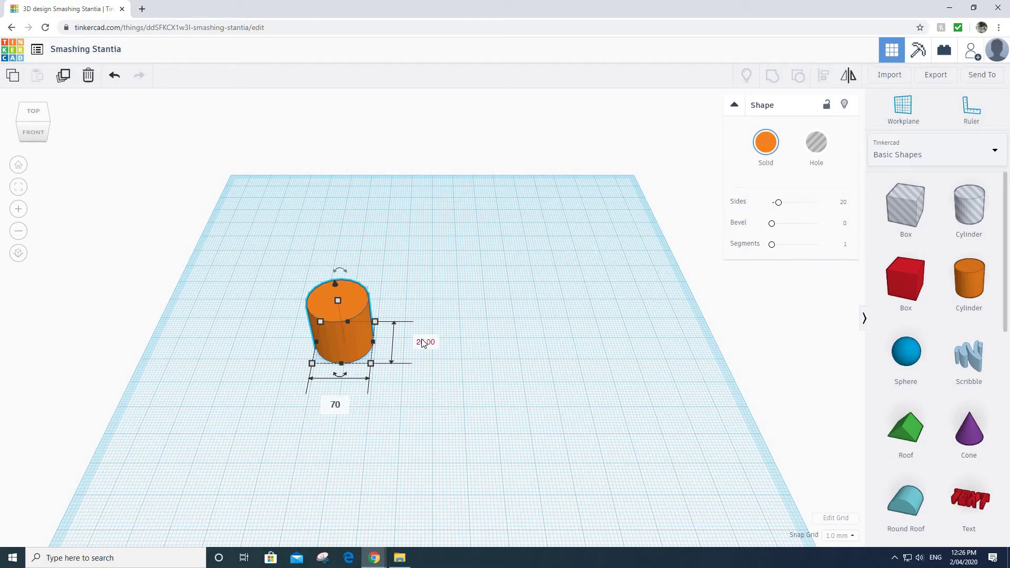
{"action": "key", "text": "Return"}
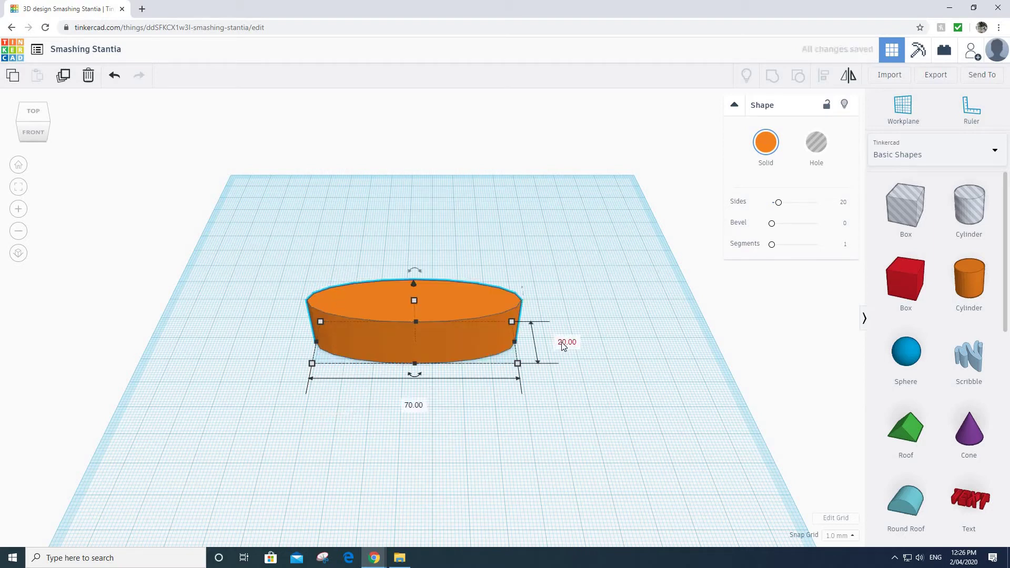
{"action": "left_click", "coordinate": [562, 343]}
{"action": "type", "text": "70"}
{"action": "key", "text": "Return"}
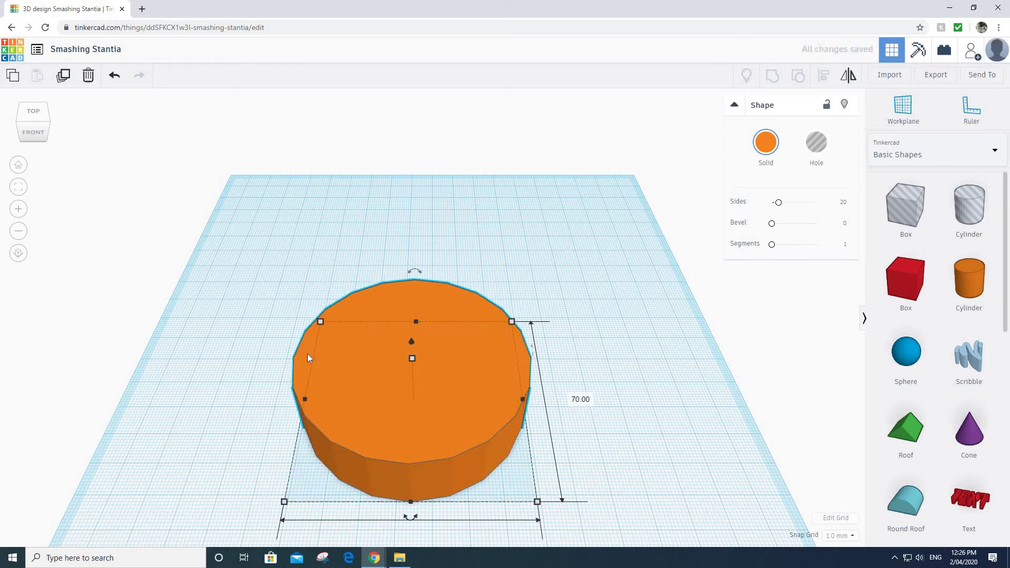
Set the cylinder's sides to 64 and move it toward the back-left corner of the workplane.
{"action": "scroll", "coordinate": [504, 503], "scroll_direction": "up", "scroll_amount": 2}
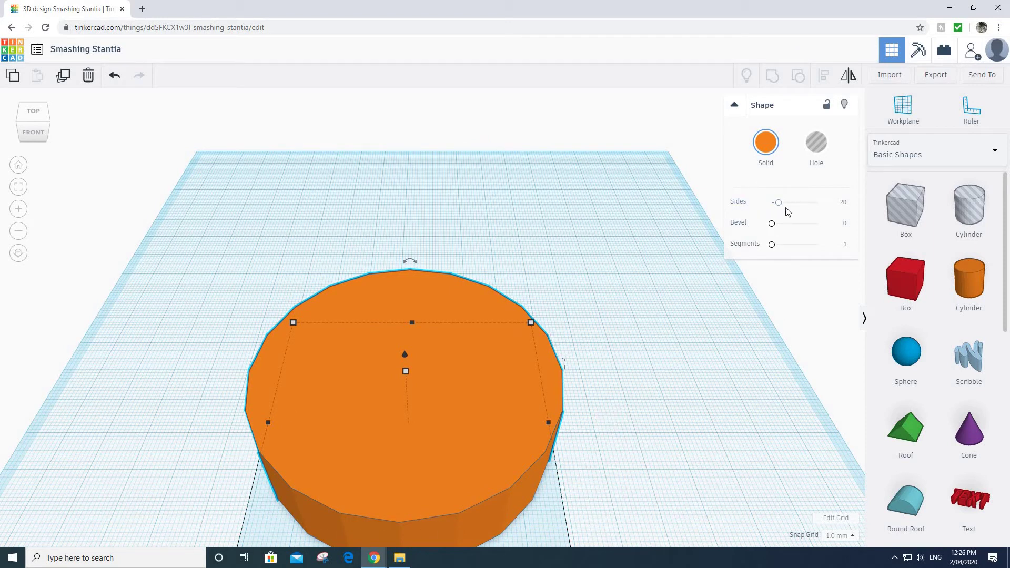
{"action": "left_click_drag", "start_coordinate": [779, 202], "coordinate": [846, 203]}
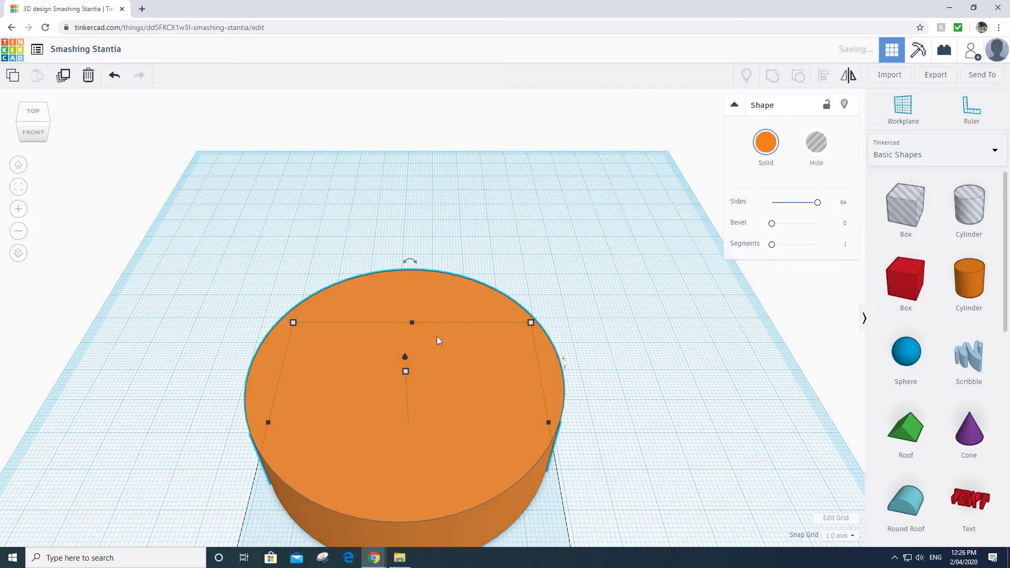
{"action": "left_click_drag", "start_coordinate": [437, 336], "coordinate": [393, 200]}
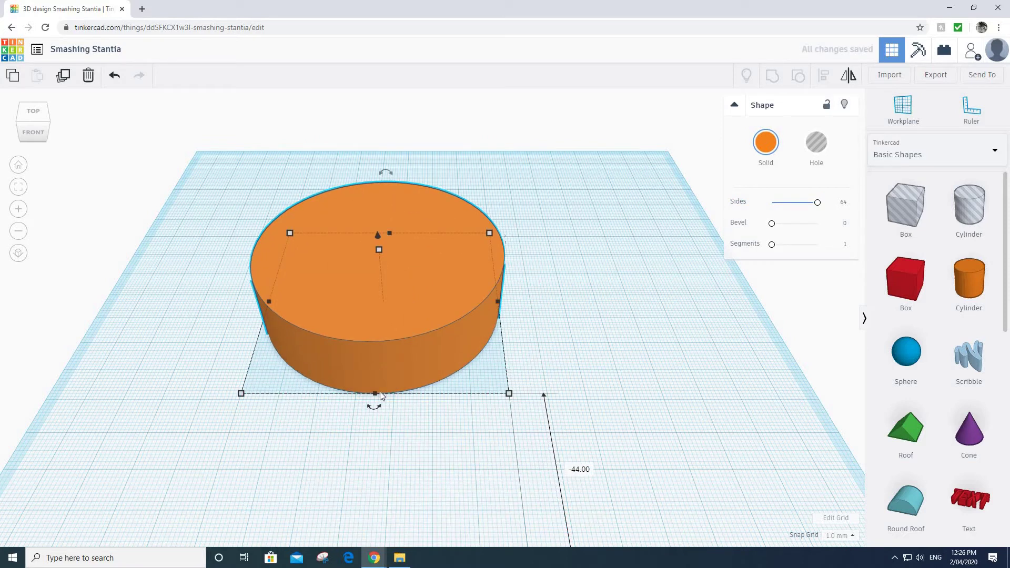
{"action": "left_click_drag", "start_coordinate": [391, 287], "coordinate": [377, 274]}
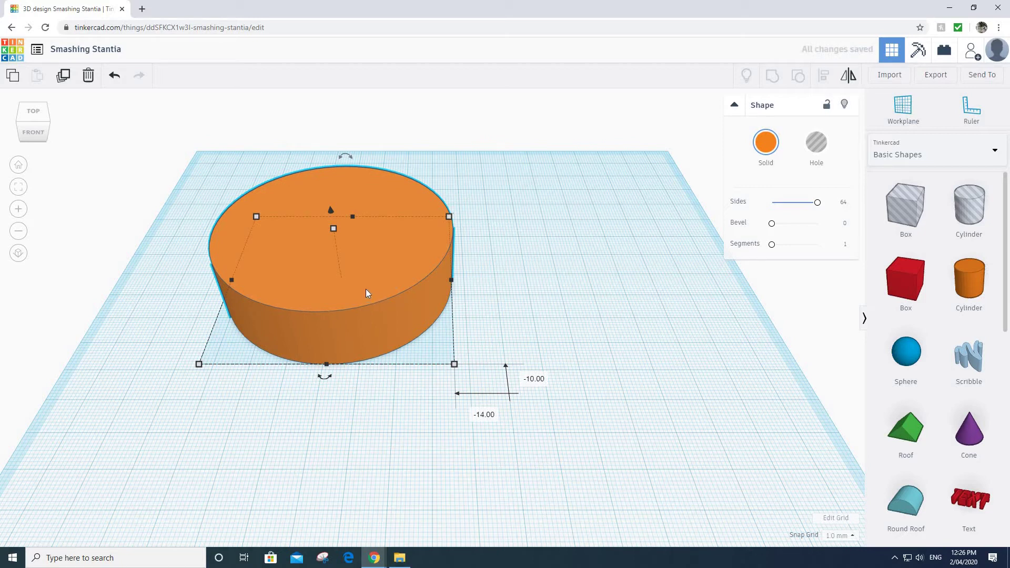
Copy the cylinder and paste two duplicates of it.
{"action": "right_click_drag", "start_coordinate": [473, 287], "coordinate": [369, 273]}
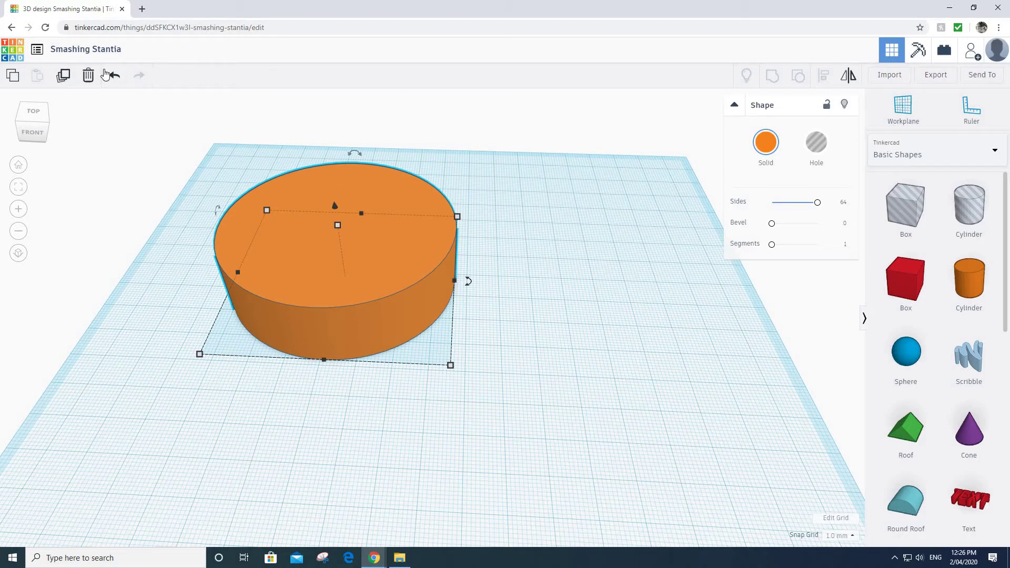
{"action": "left_click", "coordinate": [12, 79]}
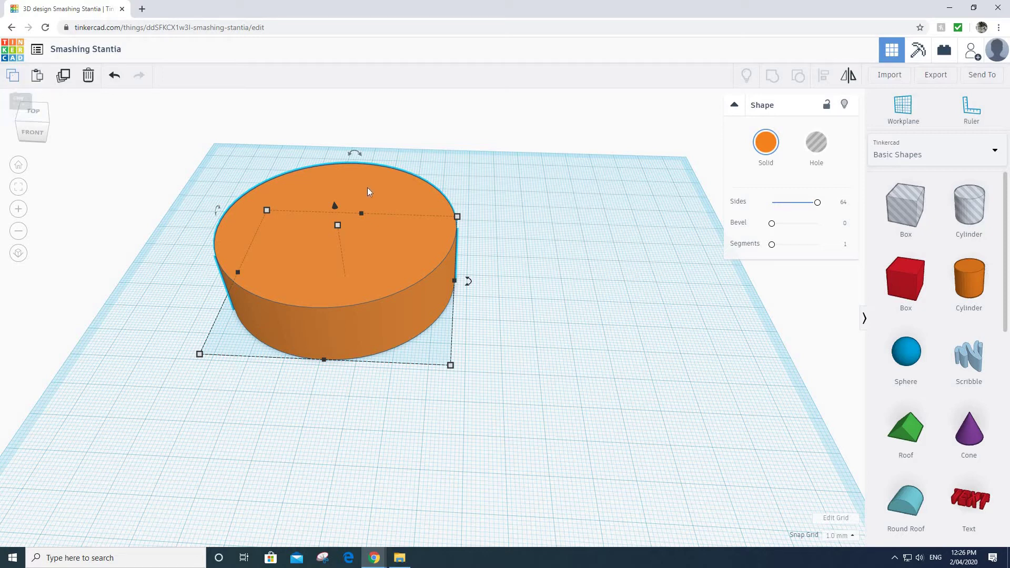
{"action": "left_click", "coordinate": [519, 254]}
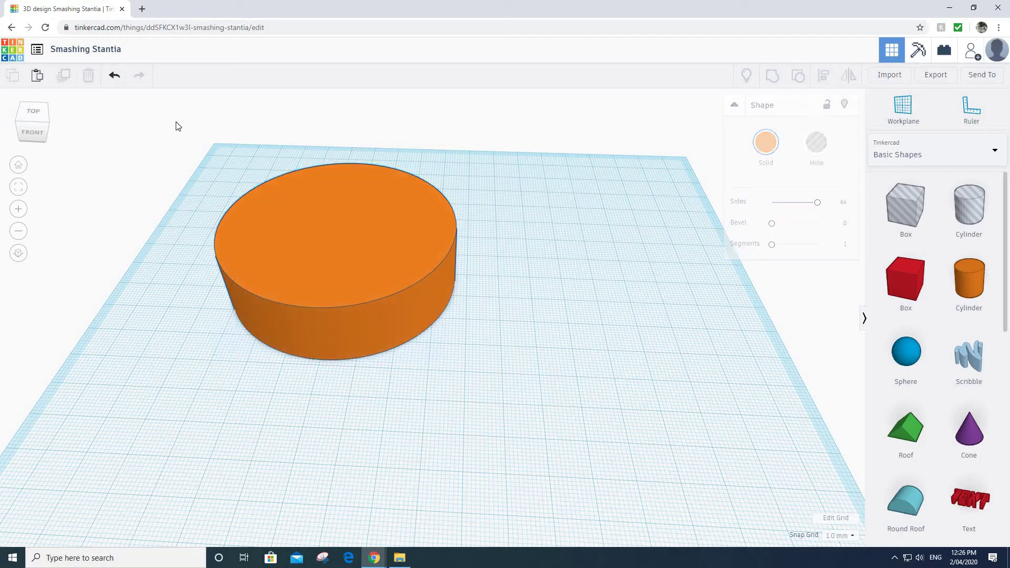
{"action": "left_click", "coordinate": [38, 79]}
{"action": "left_click", "coordinate": [38, 79]}
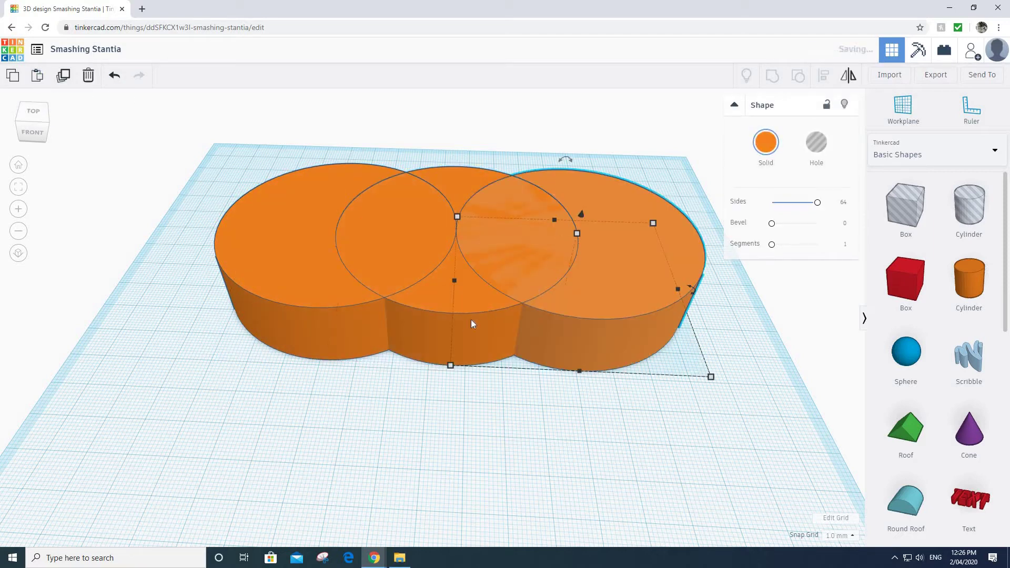
Arrange the three cylinders in a triangle so that they slightly overlap one another.
{"action": "left_click_drag", "start_coordinate": [395, 382], "coordinate": [437, 474]}
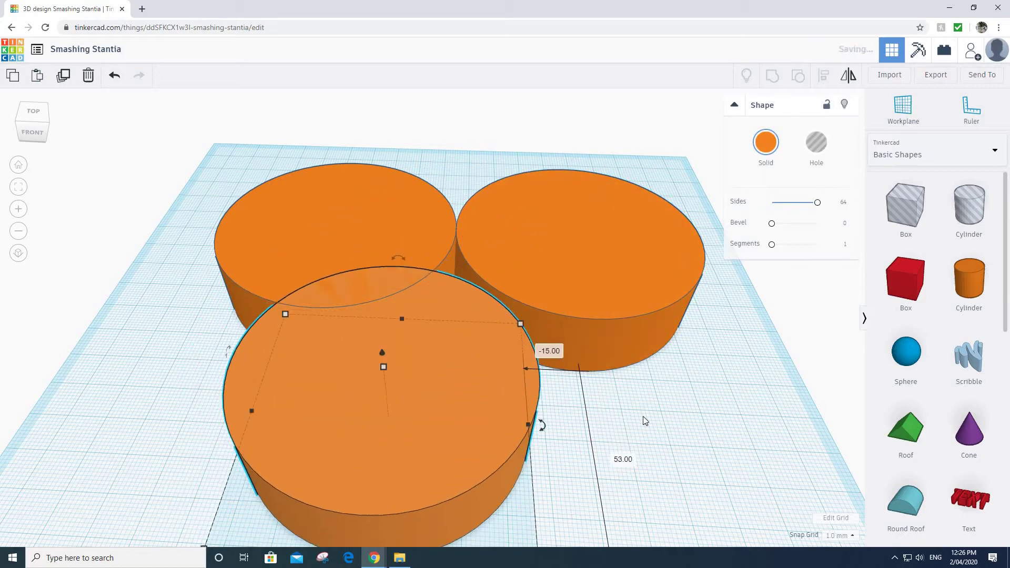
{"action": "right_click_drag", "start_coordinate": [570, 436], "coordinate": [271, 353]}
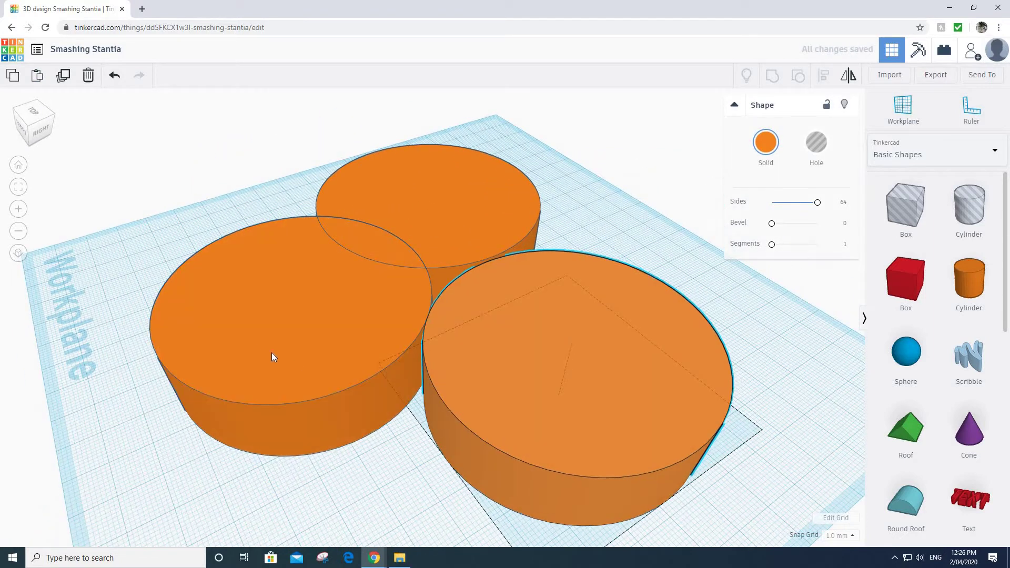
{"action": "left_click_drag", "start_coordinate": [271, 353], "coordinate": [220, 384]}
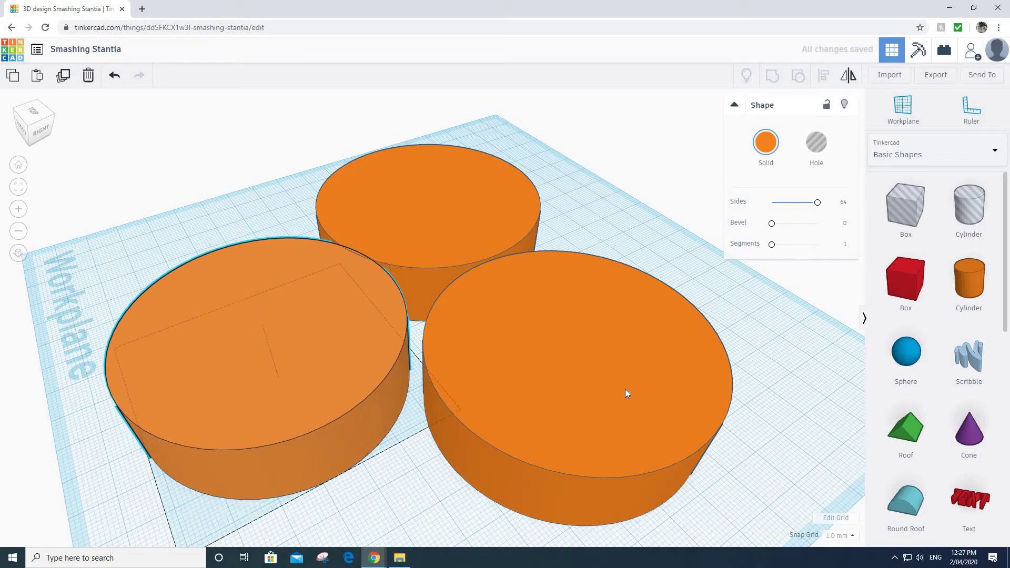
{"action": "mouse_move", "coordinate": [627, 392]}
{"action": "left_mouse_down"}
{"action": "mouse_move", "coordinate": [637, 397]}
{"action": "mouse_move", "coordinate": [634, 388]}
{"action": "left_mouse_up"}
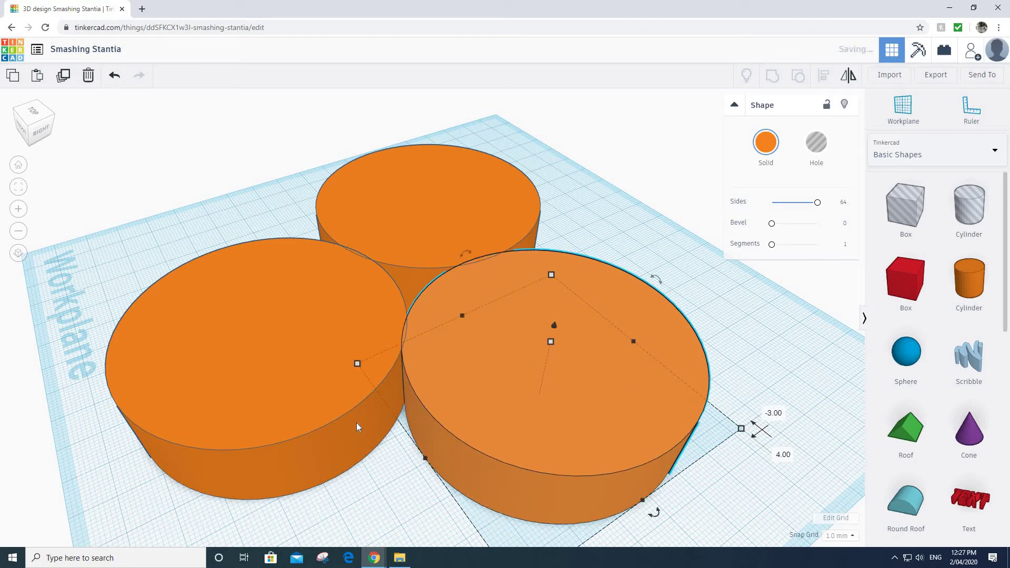
{"action": "right_click_drag", "start_coordinate": [356, 422], "coordinate": [372, 451]}
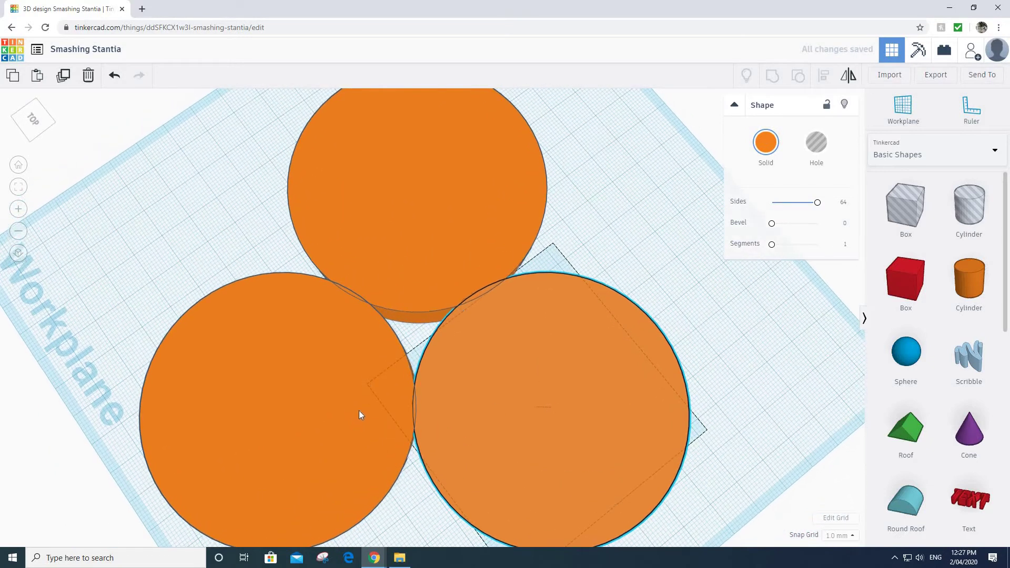
{"action": "left_click_drag", "start_coordinate": [361, 408], "coordinate": [367, 405]}
{"action": "left_click_drag", "start_coordinate": [547, 396], "coordinate": [542, 393]}
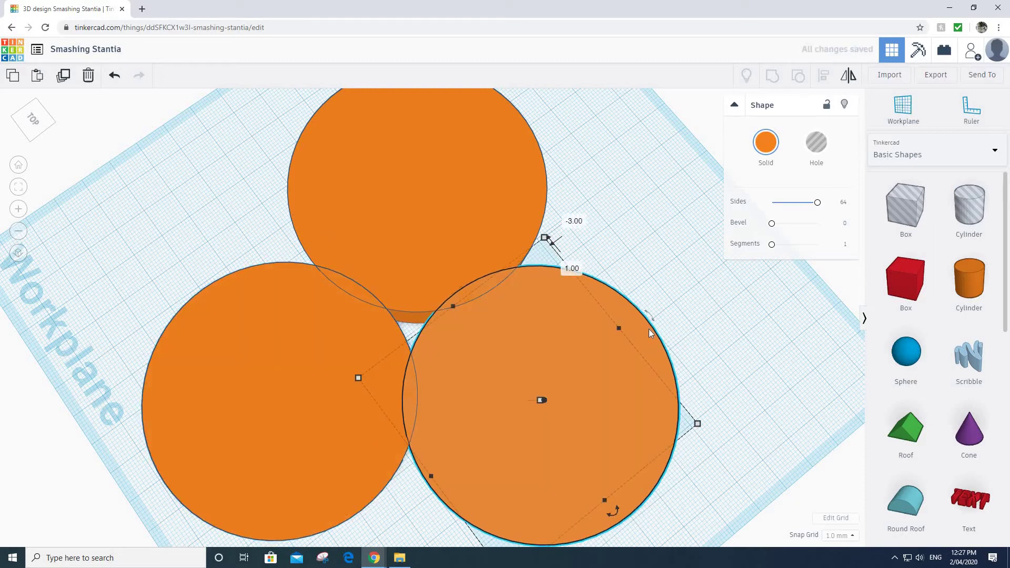
{"action": "right_click_drag", "start_coordinate": [648, 329], "coordinate": [675, 375]}
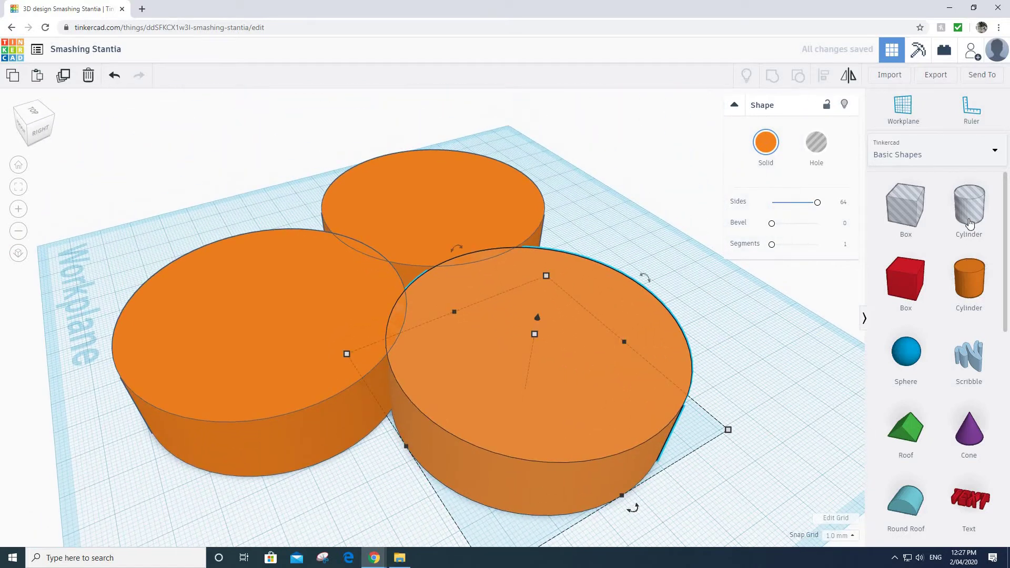
Add a hole cylinder, enlarged to about 47 by 40 mm, over the pasted cylinder at the workplane's right side.
{"action": "left_click_drag", "start_coordinate": [970, 224], "coordinate": [663, 252]}
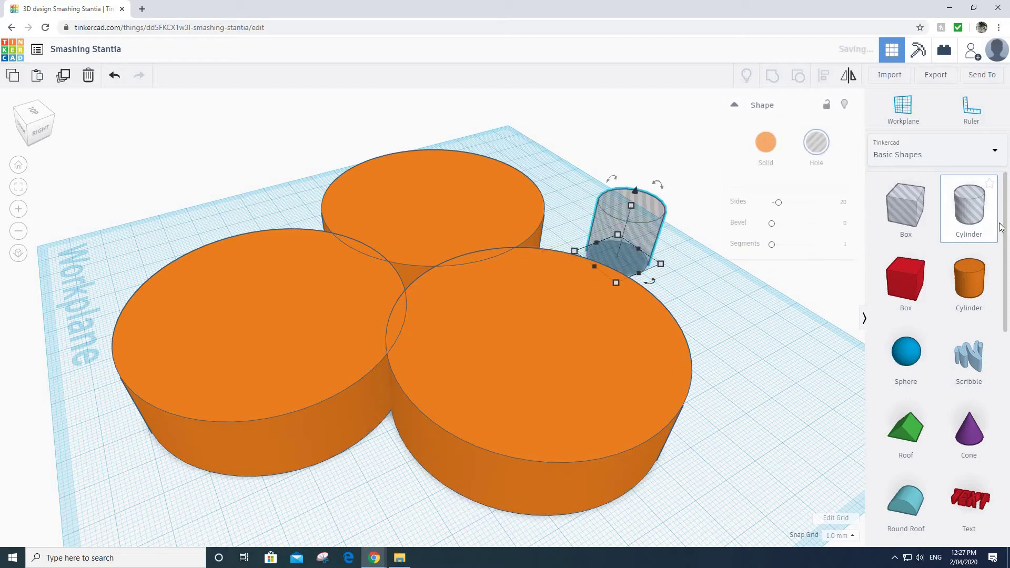
{"action": "right_click_drag", "start_coordinate": [636, 326], "coordinate": [705, 278]}
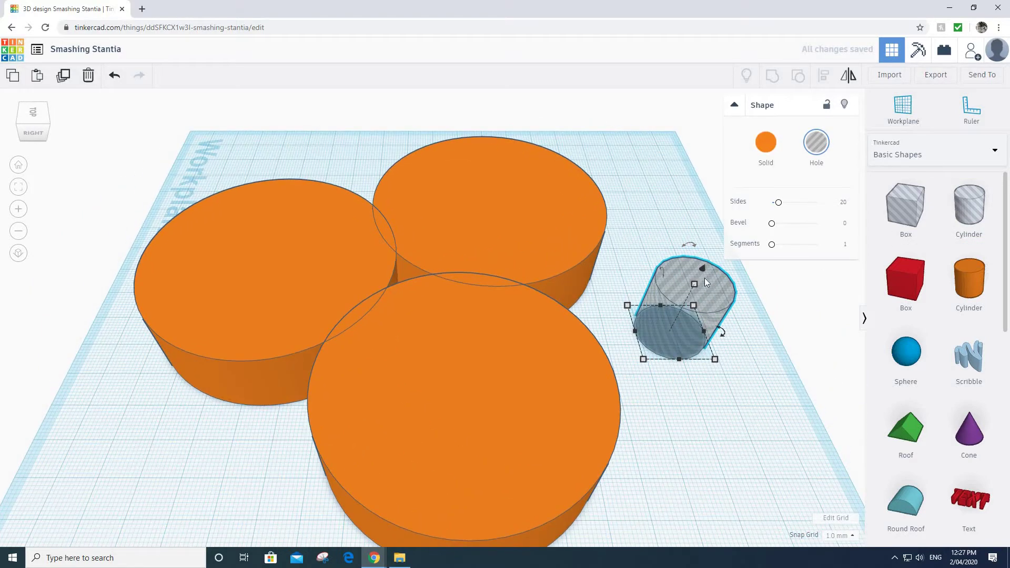
{"action": "left_click_drag", "start_coordinate": [629, 307], "coordinate": [531, 259]}
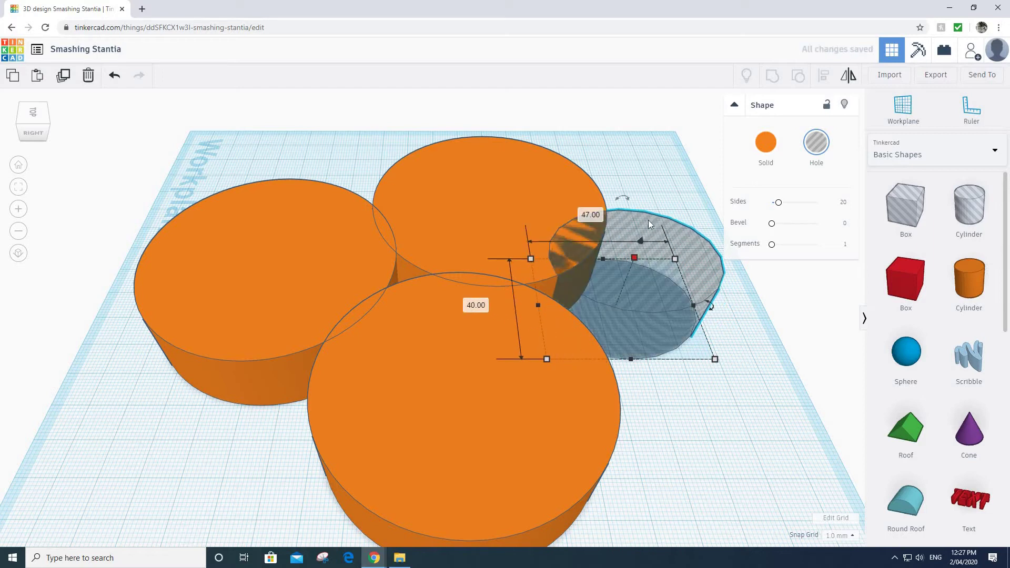
{"action": "left_click_drag", "start_coordinate": [649, 220], "coordinate": [453, 437]}
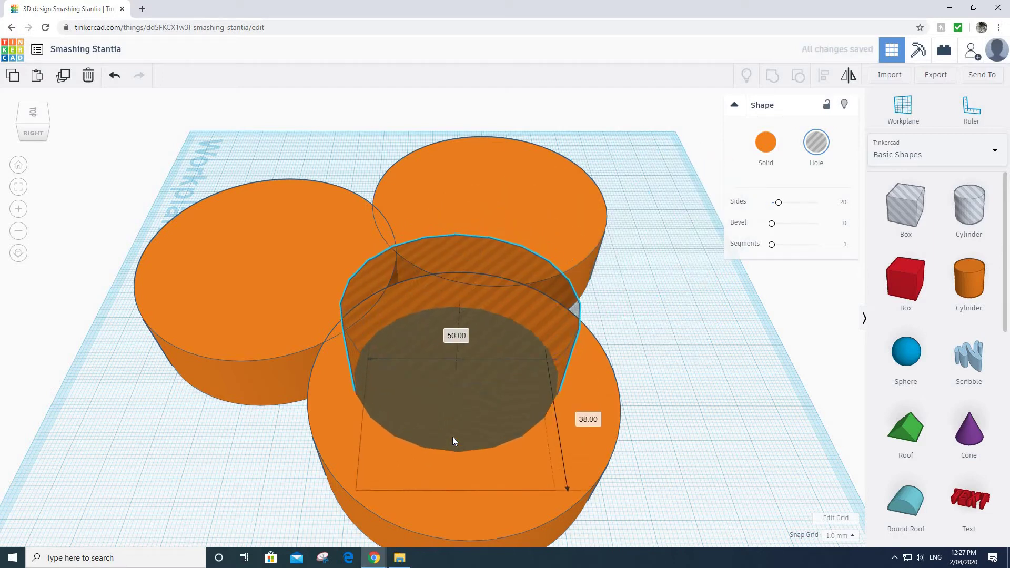
Set the hole cylinder's sides to 64 and shift it slightly within the solid cylinder.
{"action": "right_click_drag", "start_coordinate": [513, 390], "coordinate": [319, 310]}
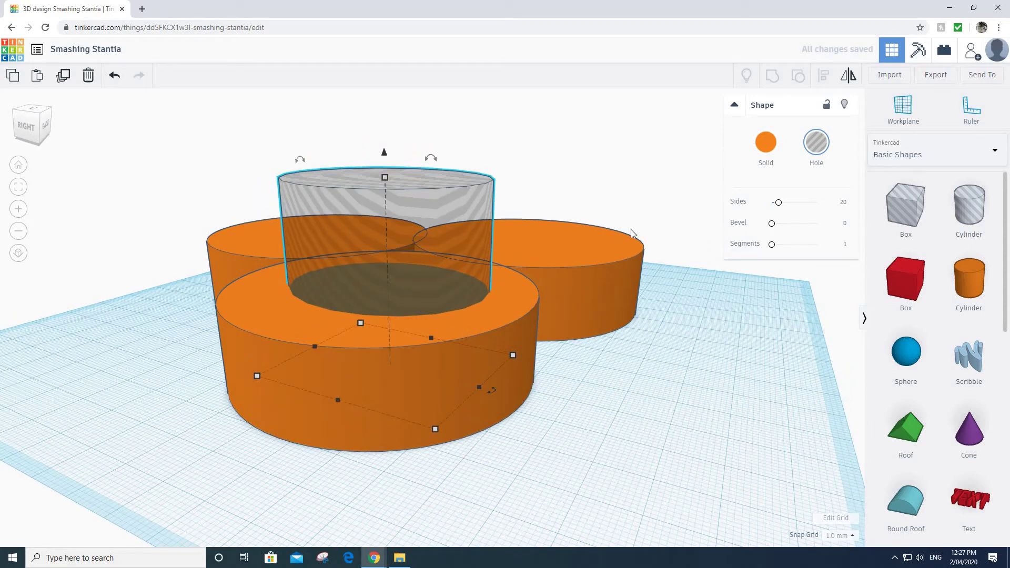
{"action": "left_click_drag", "start_coordinate": [778, 202], "coordinate": [781, 203]}
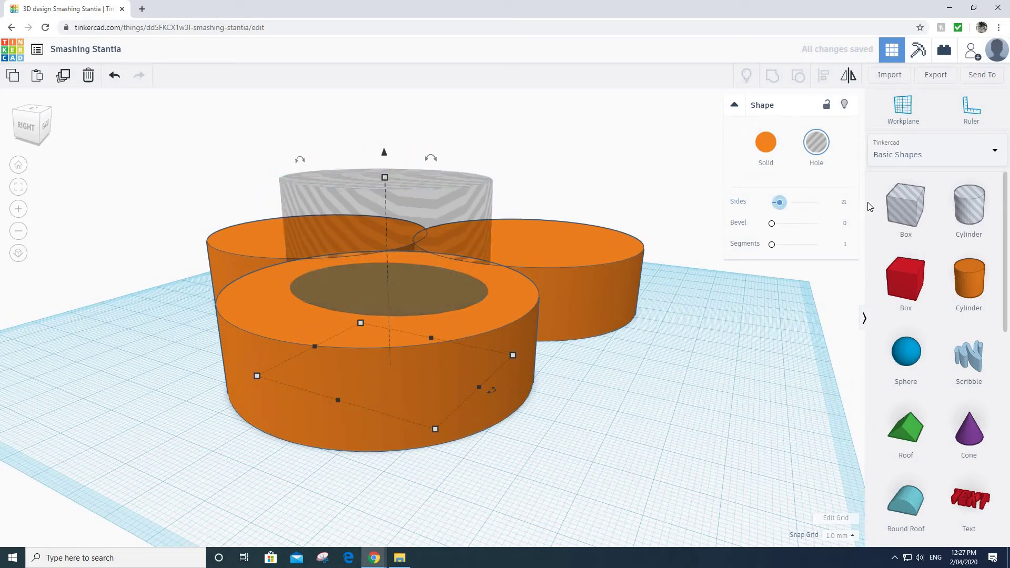
{"action": "left_click_drag", "start_coordinate": [869, 206], "coordinate": [870, 206]}
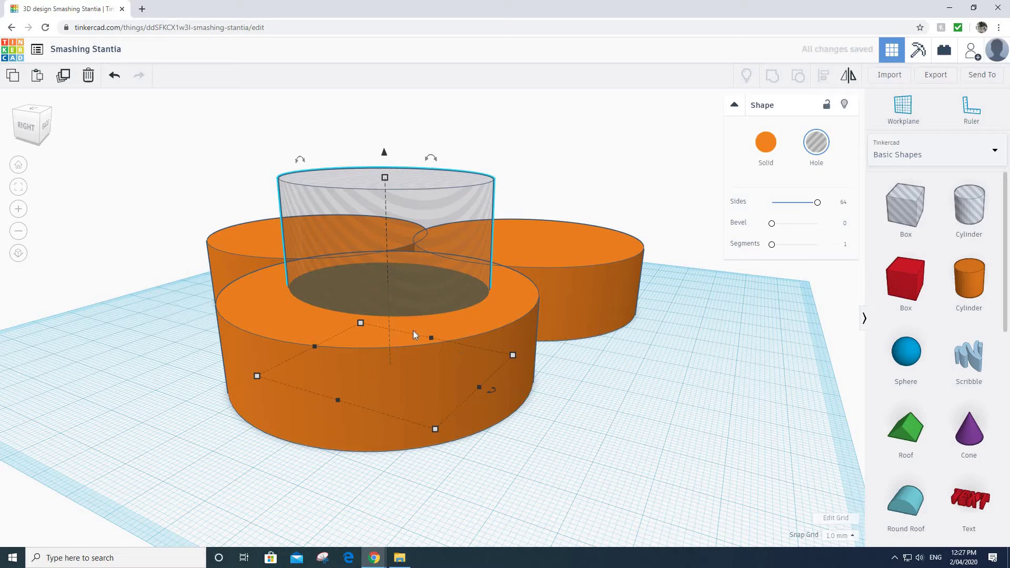
{"action": "mouse_move", "coordinate": [393, 254]}
{"action": "left_mouse_down"}
{"action": "mouse_move", "coordinate": [375, 260]}
{"action": "mouse_move", "coordinate": [384, 258]}
{"action": "left_mouse_up"}
{"action": "right_click_drag", "start_coordinate": [564, 437], "coordinate": [715, 404]}
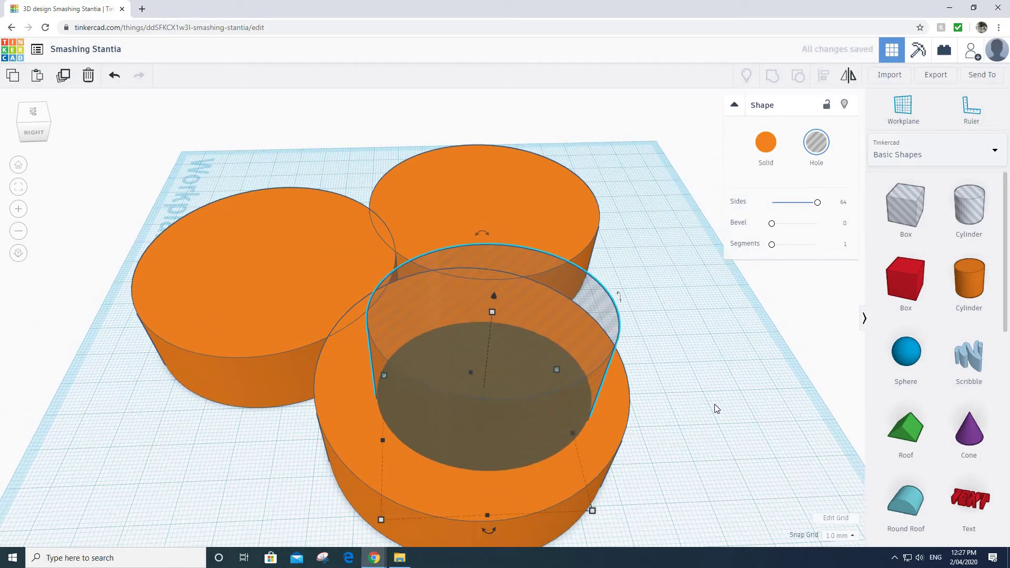
{"action": "left_click_drag", "start_coordinate": [717, 404], "coordinate": [581, 516]}
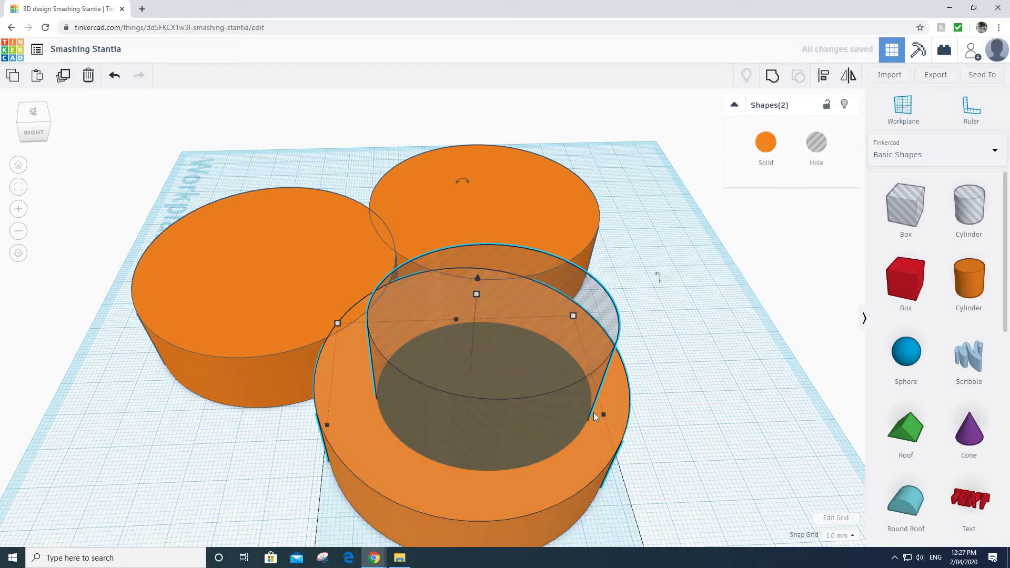
{"action": "key", "text": "Escape"}
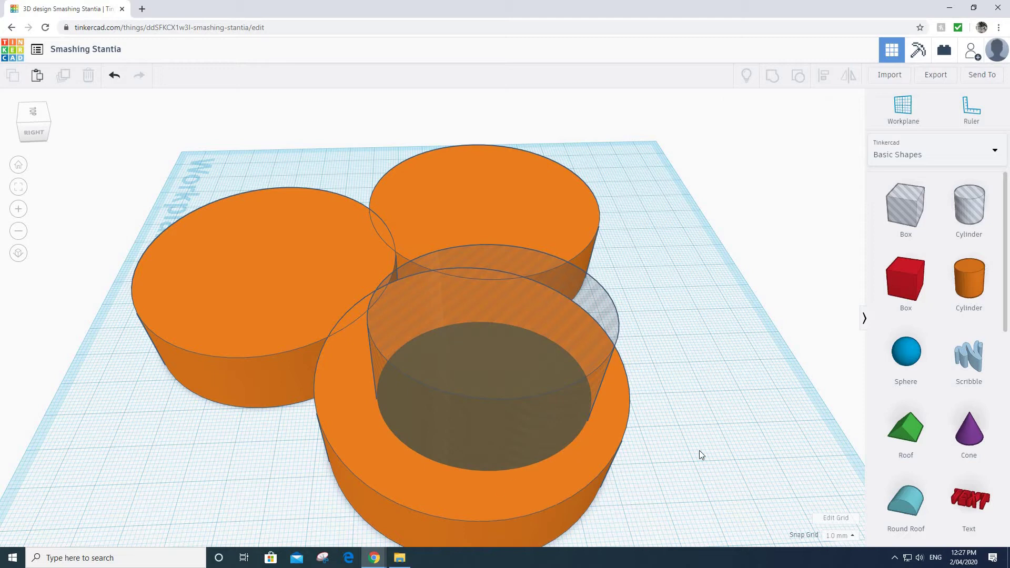
{"action": "left_click_drag", "start_coordinate": [715, 454], "coordinate": [613, 413]}
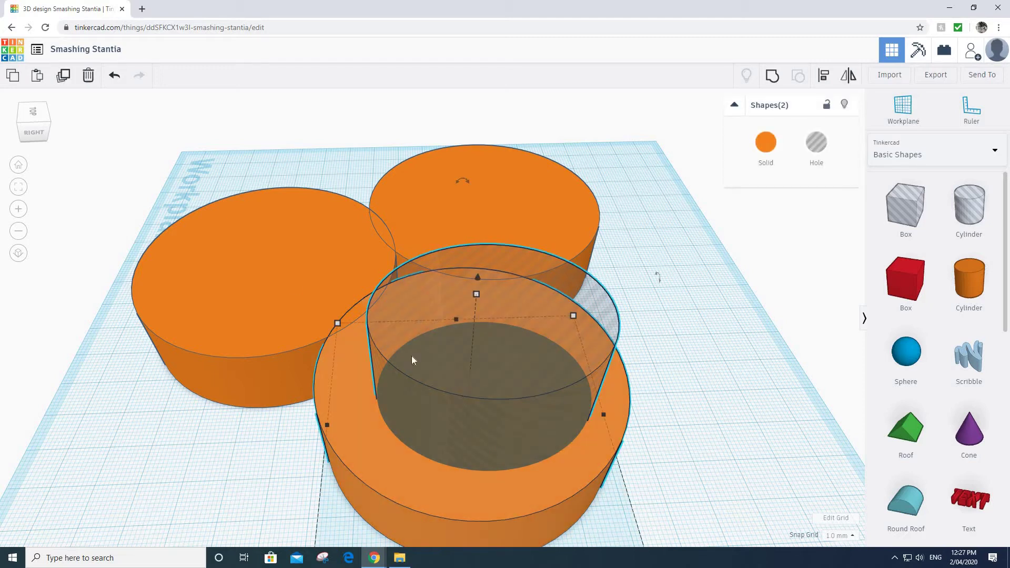
Enlarge the hole cylinder to about 52 by 50 mm inside the solid cylinder.
{"action": "right_click_drag", "start_coordinate": [628, 367], "coordinate": [649, 453]}
{"action": "left_click", "coordinate": [441, 443]}
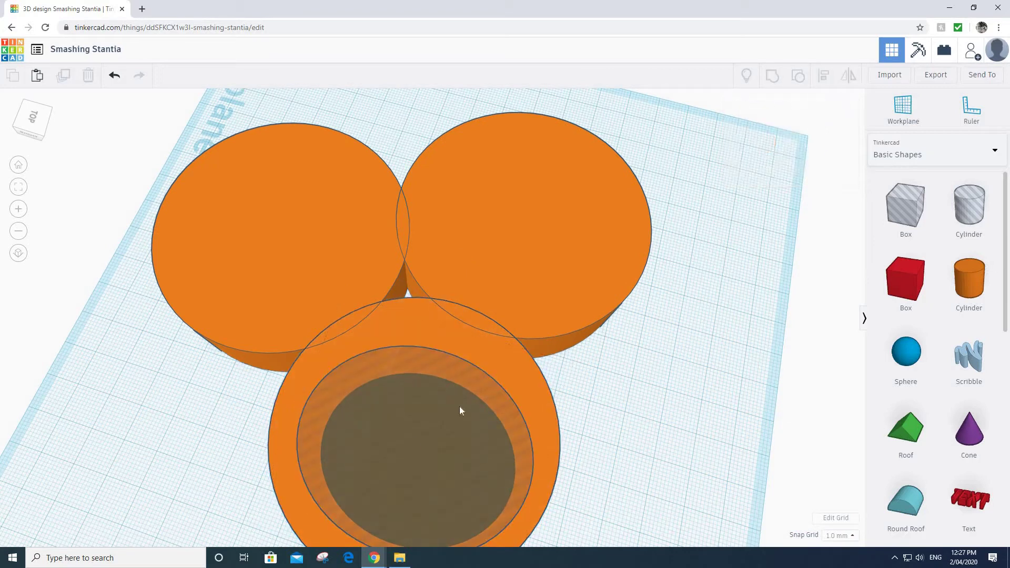
{"action": "left_click_drag", "start_coordinate": [364, 370], "coordinate": [360, 332]}
{"action": "left_click", "coordinate": [460, 305]}
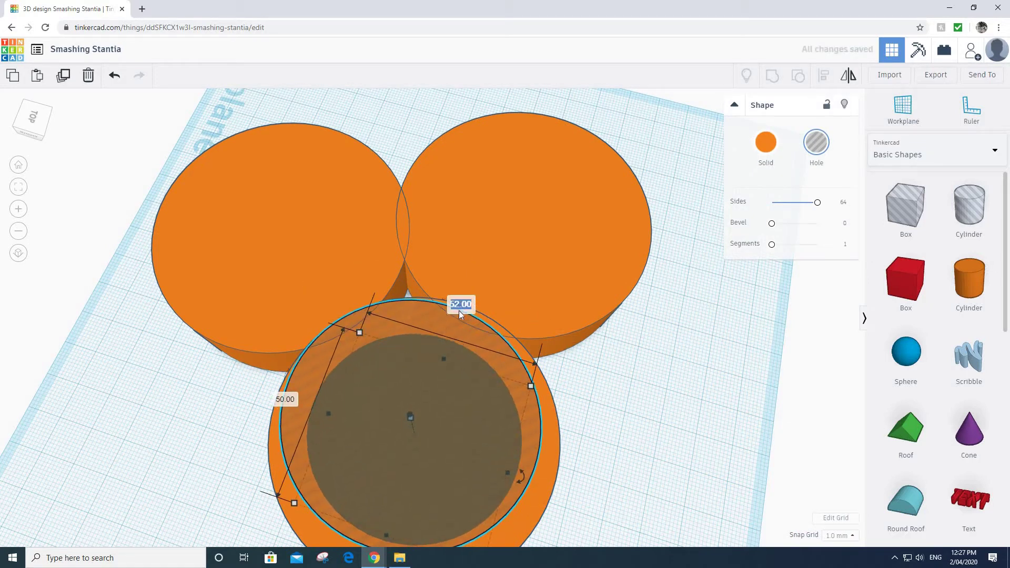
{"action": "key", "text": "Return"}
{"action": "key", "text": "Return"}
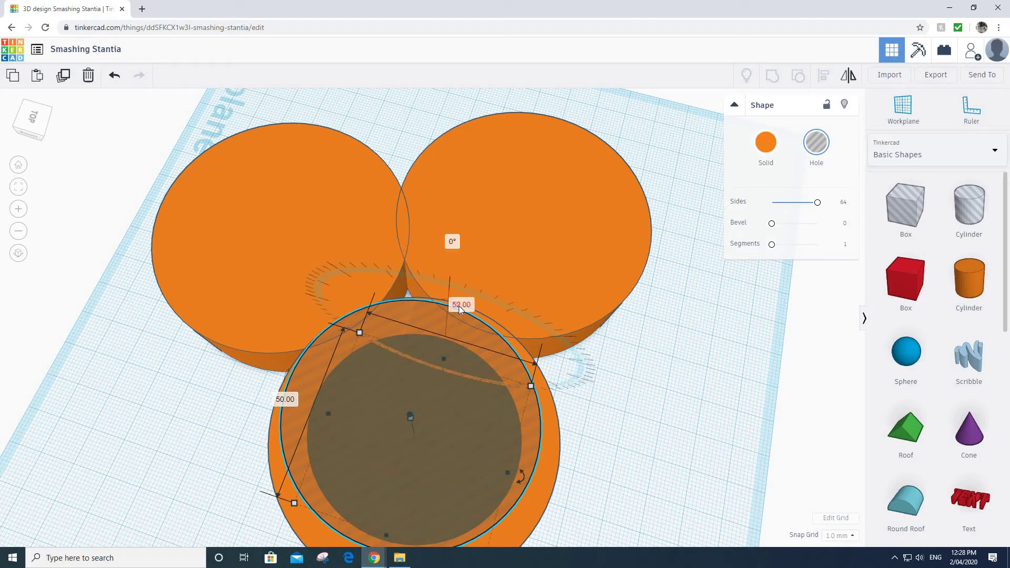
Set the hole cylinder's length and width to 60 mm each.
{"action": "key", "text": "f"}
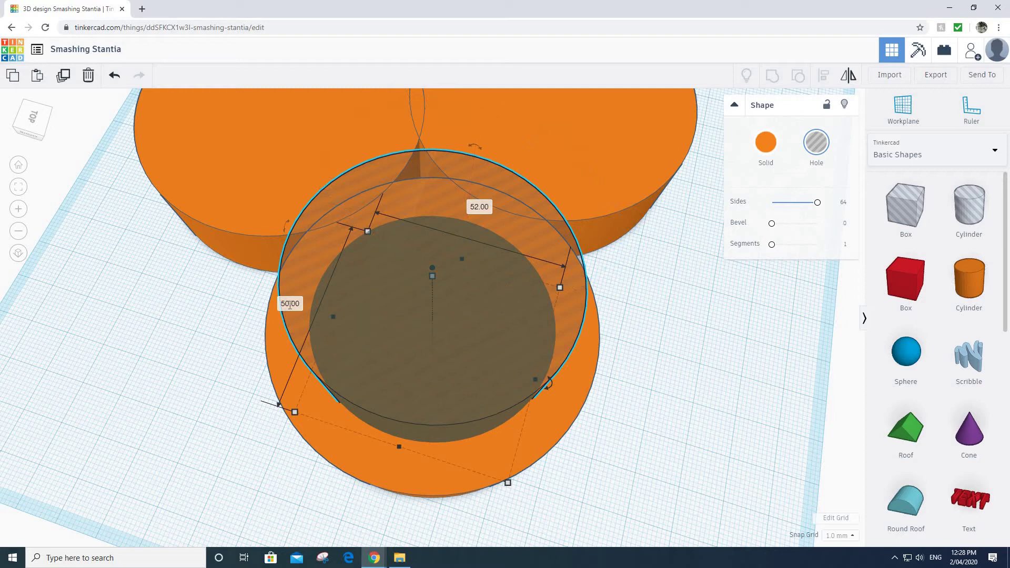
{"action": "type", "text": "60"}
{"action": "key", "text": "Return"}
{"action": "left_click", "coordinate": [489, 176]}
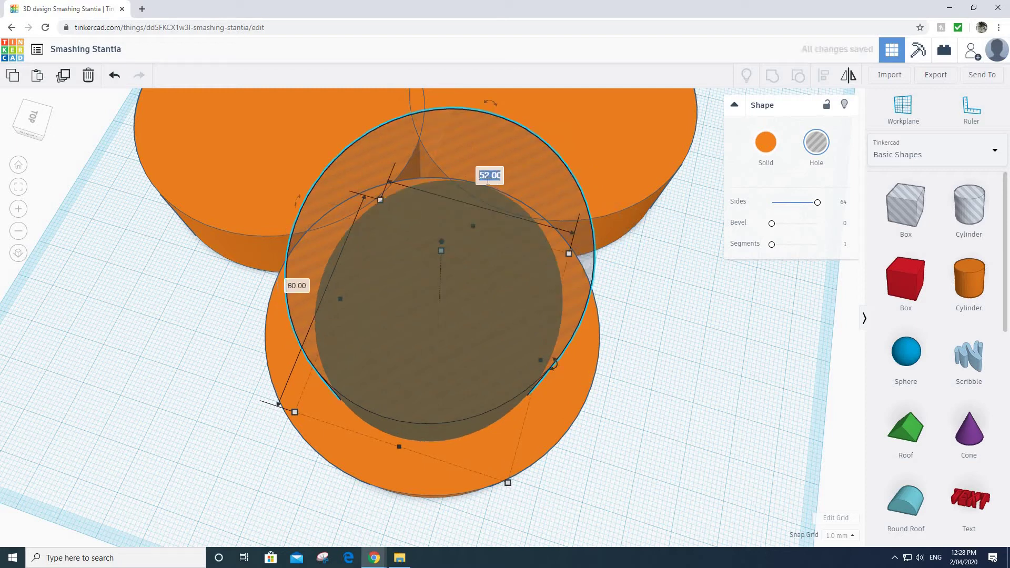
{"action": "type", "text": "60"}
{"action": "key", "text": "Return"}
{"action": "key", "text": "f"}
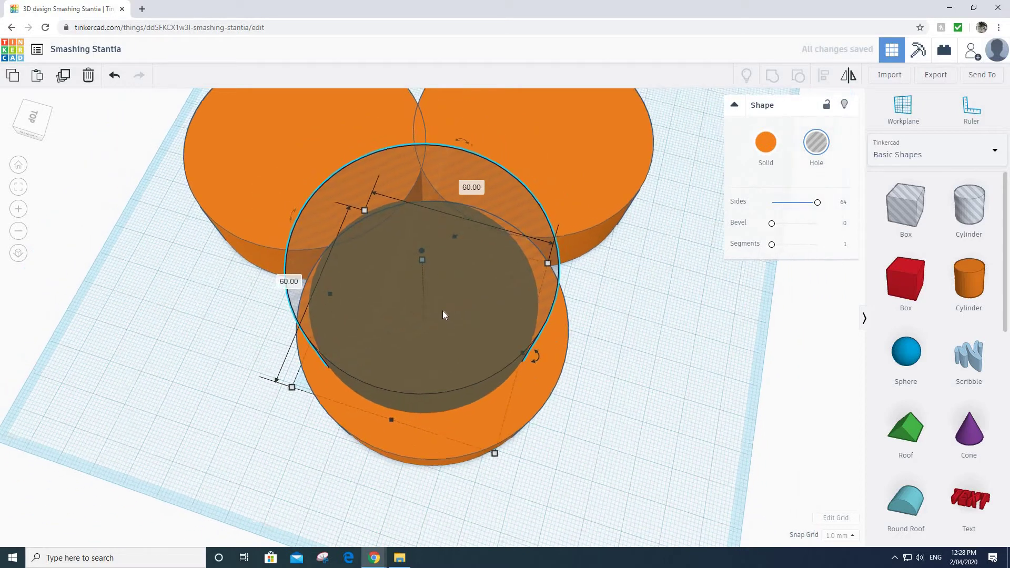
Move the hole cylinder over its solid cylinder and align the two to a common centre in both horizontal directions.
{"action": "left_click_drag", "start_coordinate": [444, 341], "coordinate": [465, 346]}
{"action": "left_click_drag", "start_coordinate": [581, 412], "coordinate": [286, 320]}
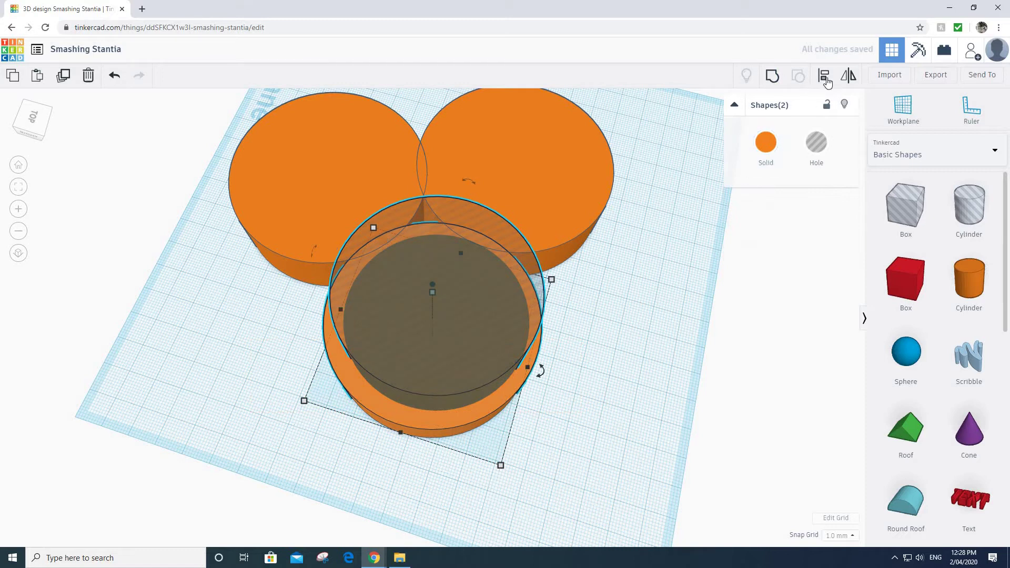
{"action": "left_click", "coordinate": [826, 78]}
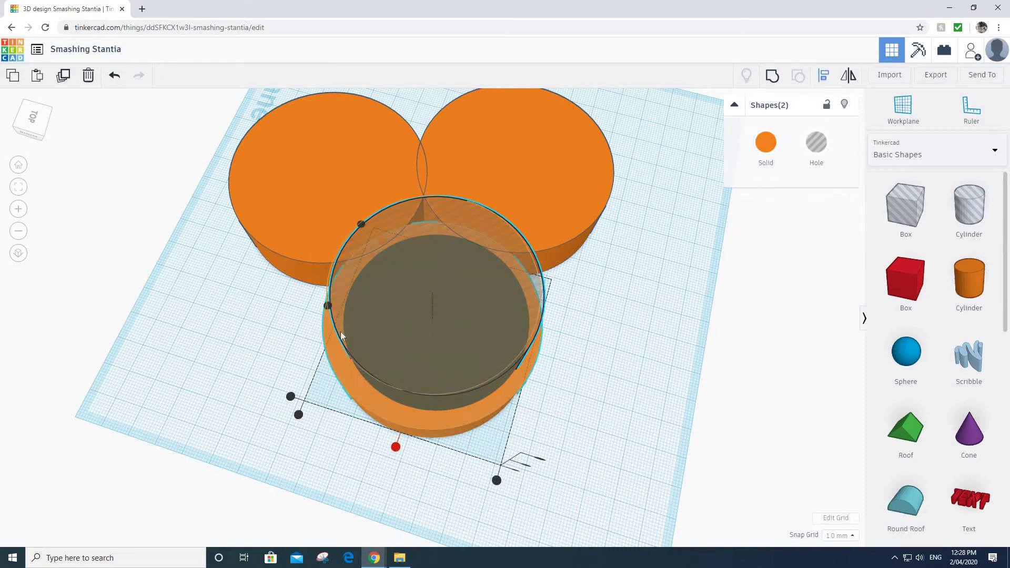
{"action": "left_click", "coordinate": [327, 306]}
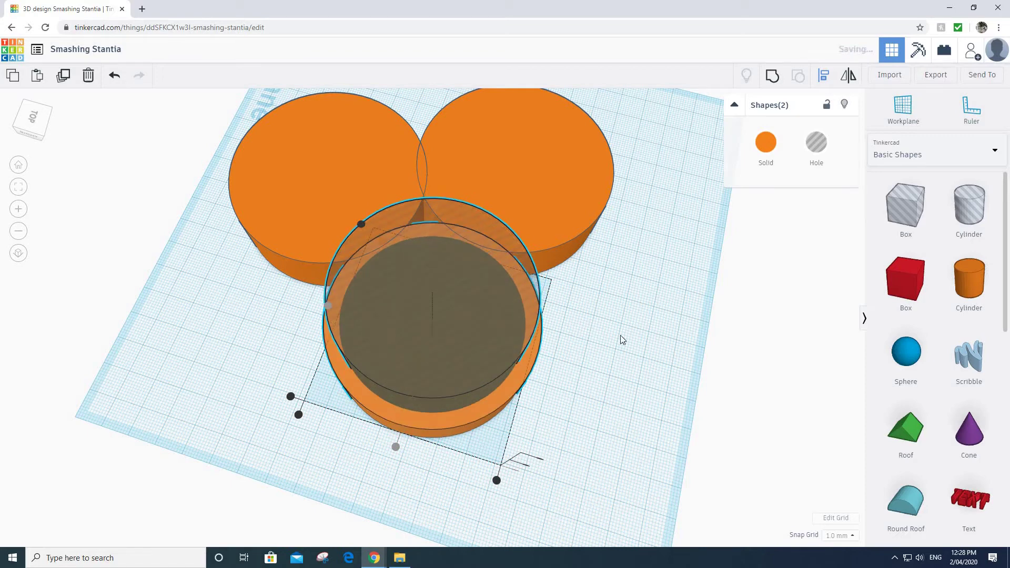
Raise the centred hole cylinder 3 mm above the workplane to leave a floor in the solid cylinder.
{"action": "right_click_drag", "start_coordinate": [462, 331], "coordinate": [398, 394]}
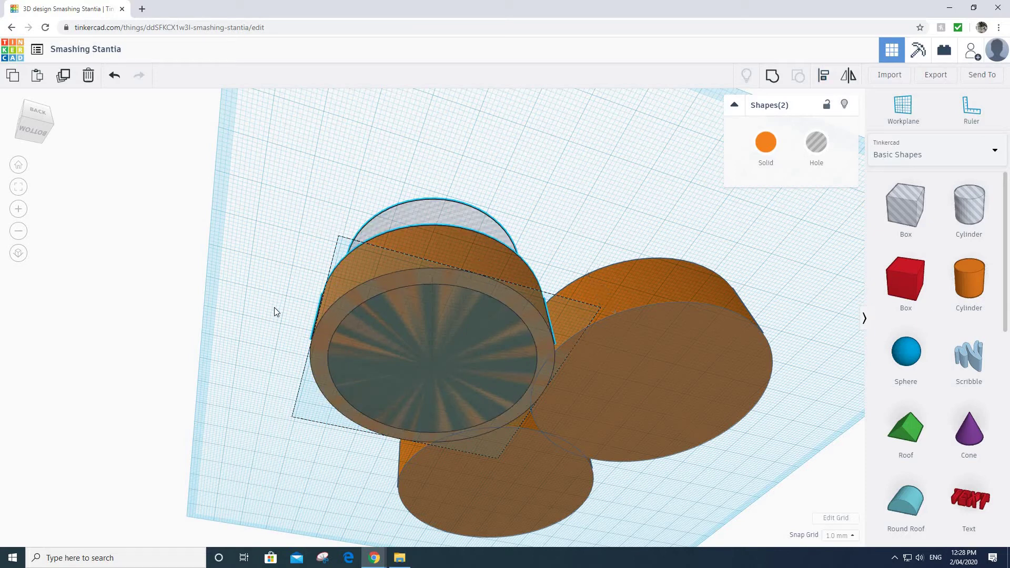
{"action": "right_click_drag", "start_coordinate": [273, 308], "coordinate": [441, 230]}
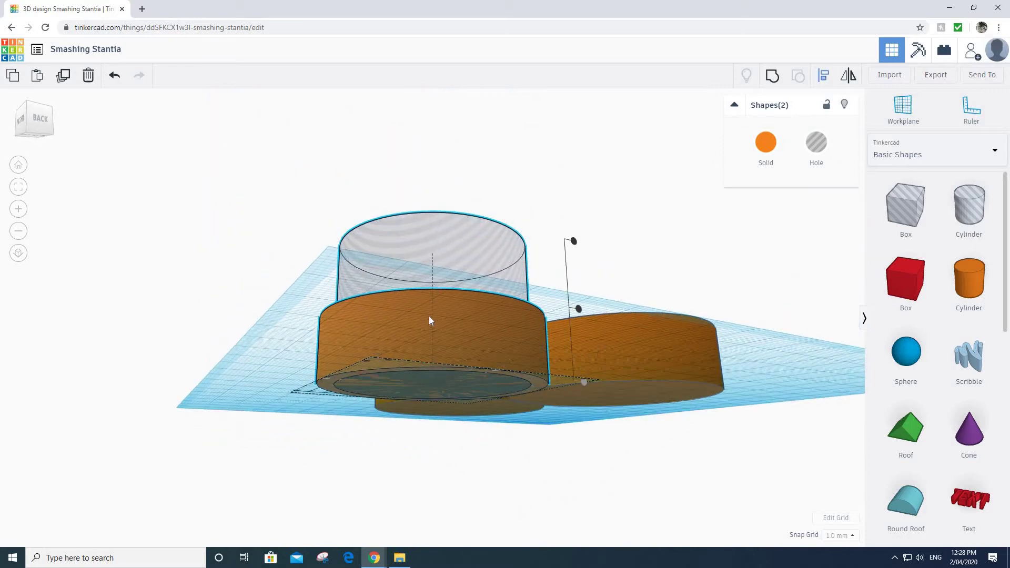
{"action": "right_click_drag", "start_coordinate": [429, 321], "coordinate": [438, 245]}
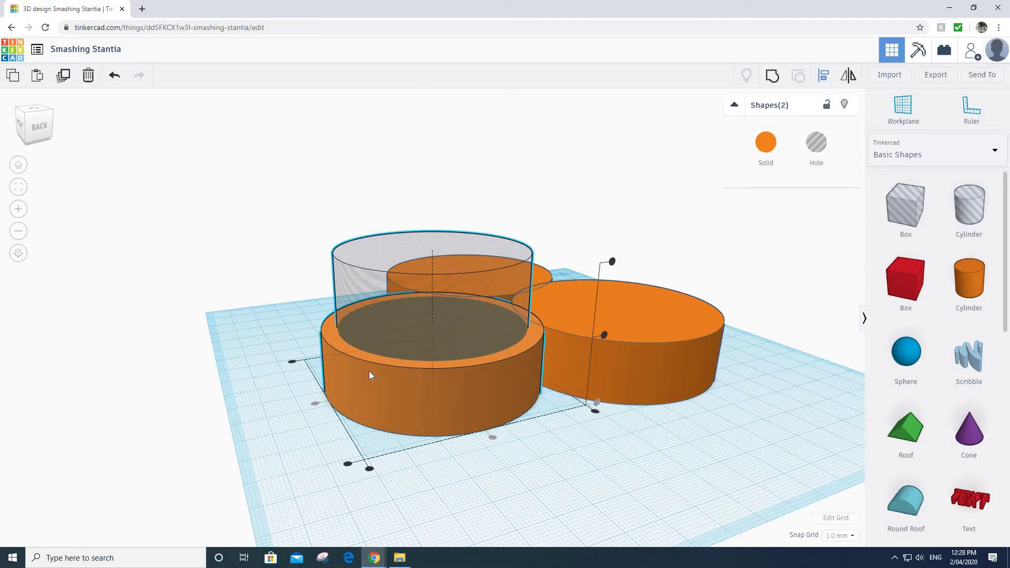
{"action": "right_click_drag", "start_coordinate": [369, 375], "coordinate": [272, 364]}
{"action": "left_click", "coordinate": [273, 364]}
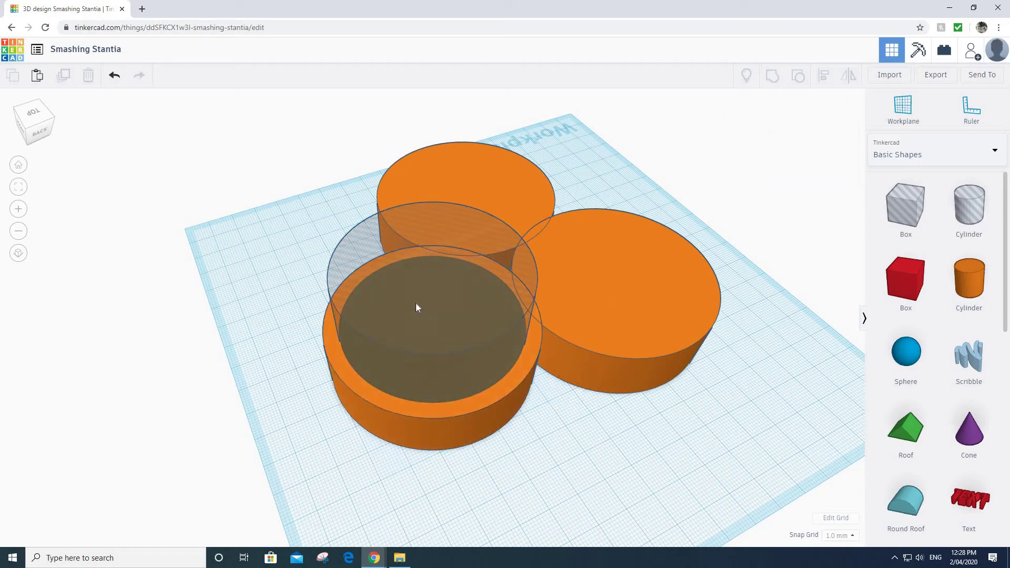
{"action": "left_click", "coordinate": [432, 253]}
{"action": "right_click_drag", "start_coordinate": [462, 310], "coordinate": [431, 248]}
{"action": "left_click_drag", "start_coordinate": [431, 241], "coordinate": [430, 232]}
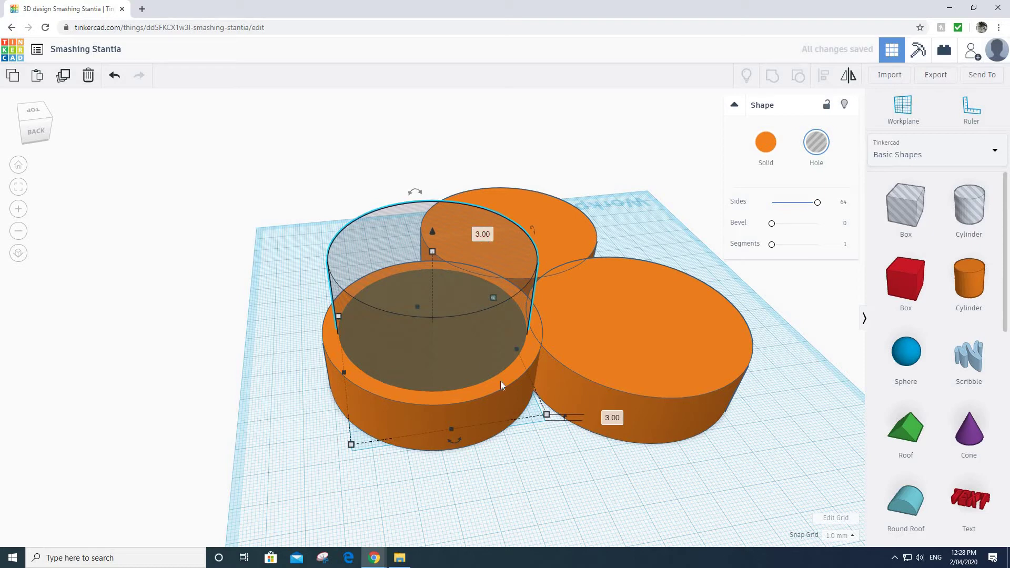
{"action": "right_click_drag", "start_coordinate": [517, 292], "coordinate": [391, 387]}
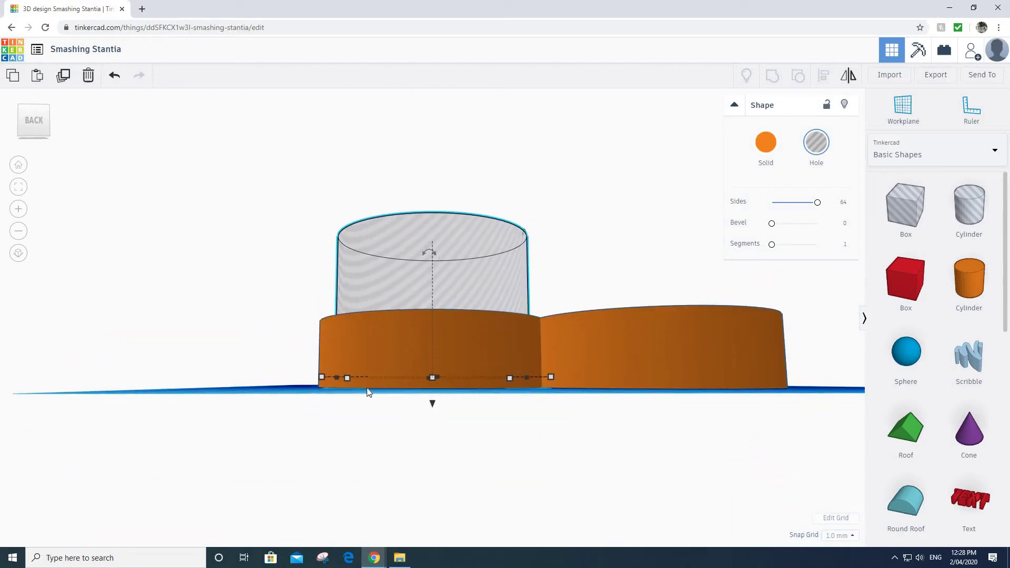
{"action": "right_click_drag", "start_coordinate": [440, 414], "coordinate": [595, 510]}
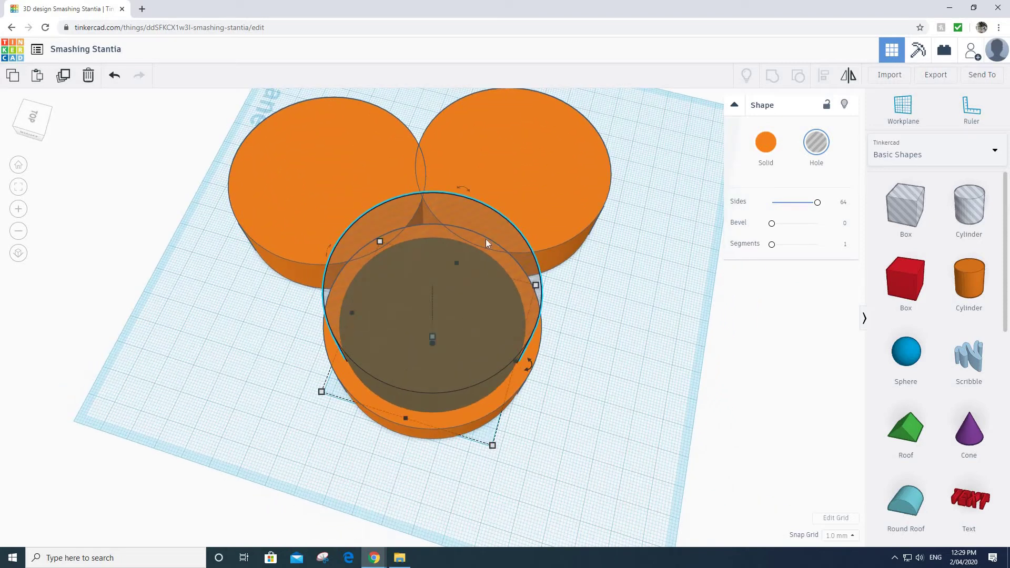
Group the hole cylinder with its surrounding solid cylinder to cut out an open container.
{"action": "right_click_drag", "start_coordinate": [596, 389], "coordinate": [515, 447]}
{"action": "left_click_drag", "start_coordinate": [575, 463], "coordinate": [313, 370]}
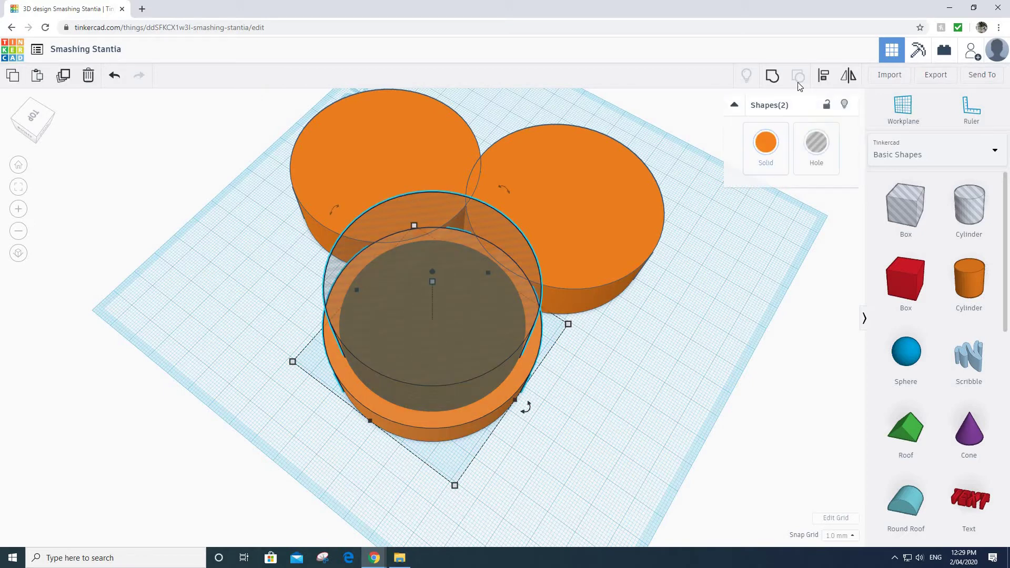
{"action": "left_click", "coordinate": [773, 75]}
{"action": "right_click_drag", "start_coordinate": [519, 291], "coordinate": [747, 354]}
{"action": "right_click_drag", "start_coordinate": [481, 410], "coordinate": [544, 434]}
{"action": "right_click_drag", "start_coordinate": [368, 346], "coordinate": [680, 412]}
Set the height of the solid cylinder beside the hollowed container to 40 mm.
{"action": "left_click", "coordinate": [529, 393]}
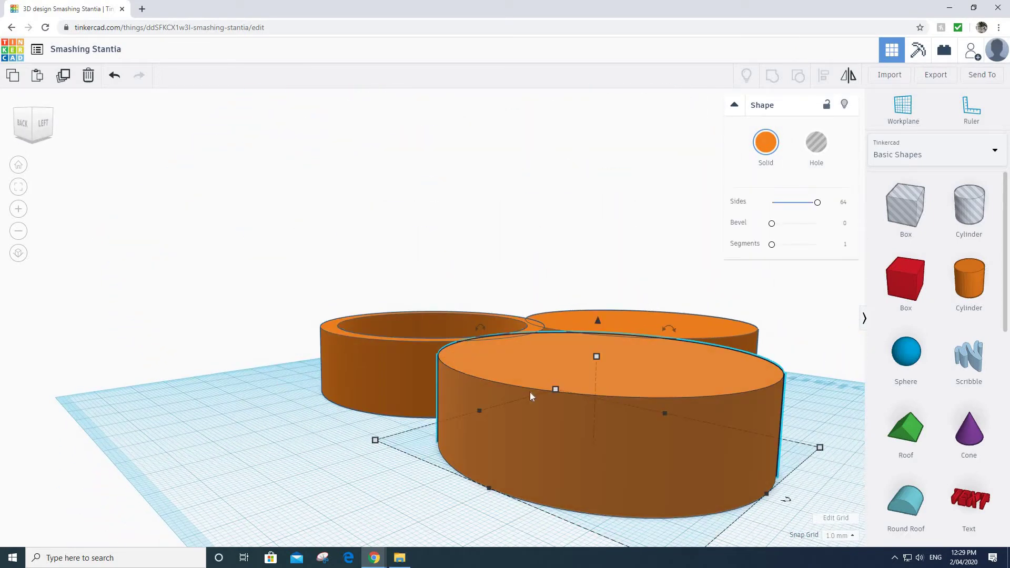
{"action": "left_click", "coordinate": [405, 378]}
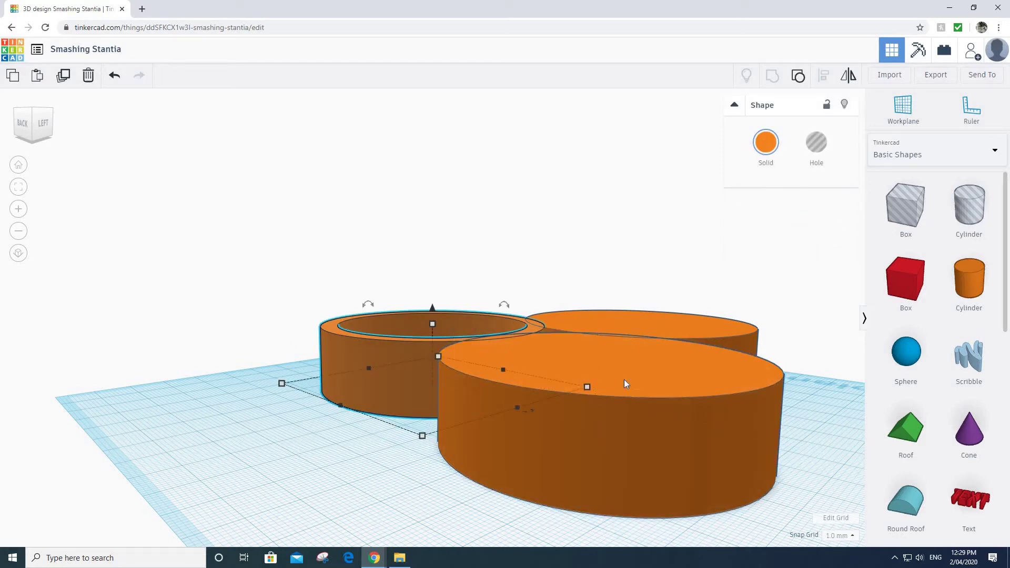
{"action": "left_click", "coordinate": [595, 365]}
{"action": "mouse_move", "coordinate": [596, 356]}
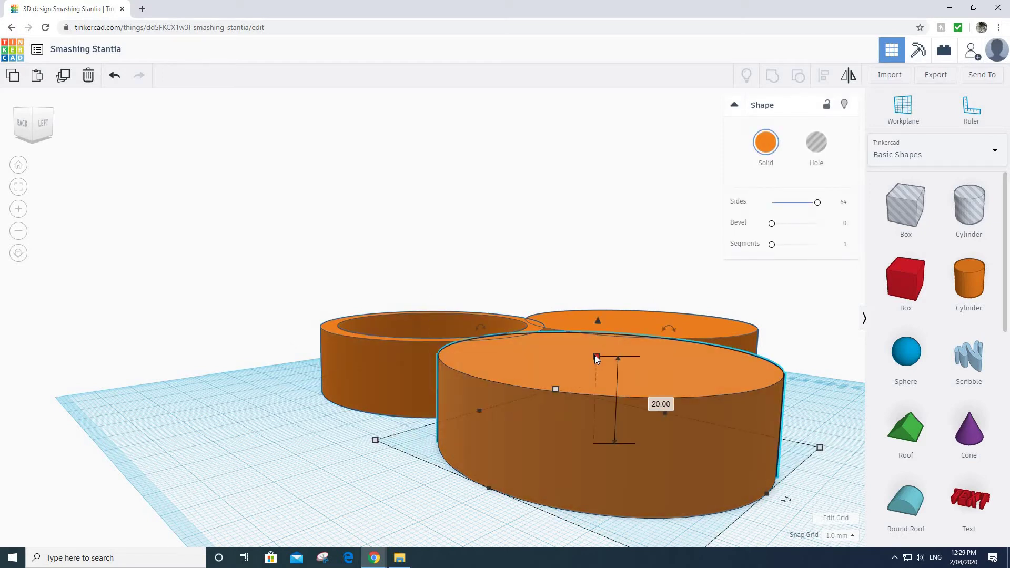
{"action": "left_click", "coordinate": [651, 401]}
{"action": "type", "text": "40"}
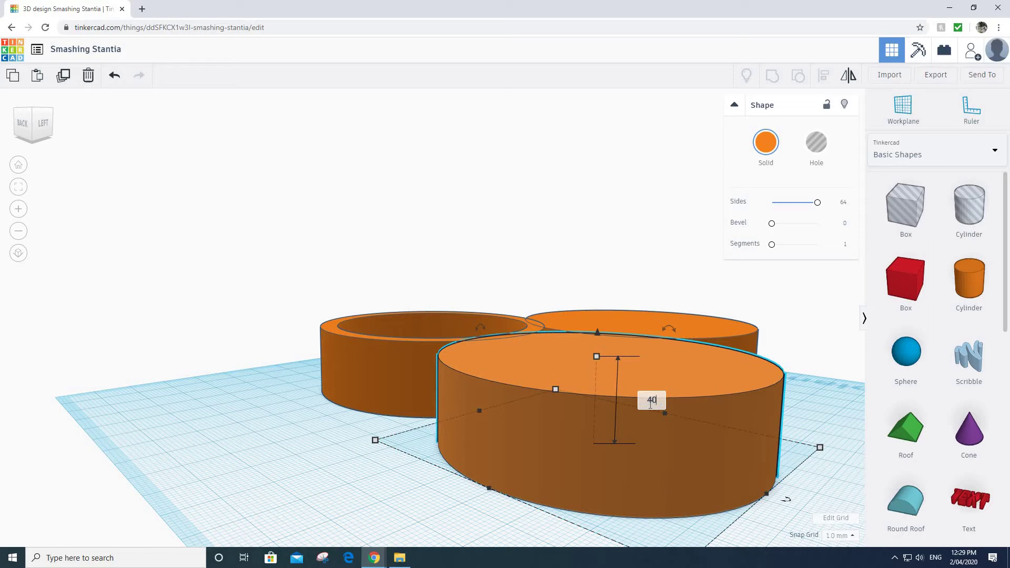
{"action": "key", "text": "Return"}
Add a new hole cylinder in front of the tall cylinder and size it 60 by 60 mm.
{"action": "right_click_drag", "start_coordinate": [701, 498], "coordinate": [789, 429]}
{"action": "left_click_drag", "start_coordinate": [991, 218], "coordinate": [624, 521]}
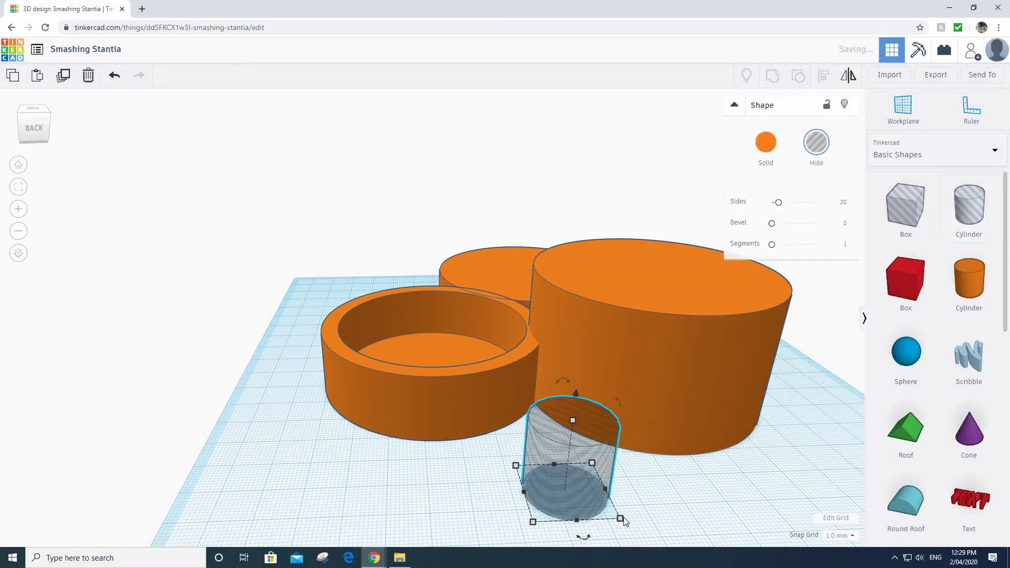
{"action": "mouse_move", "coordinate": [620, 518]}
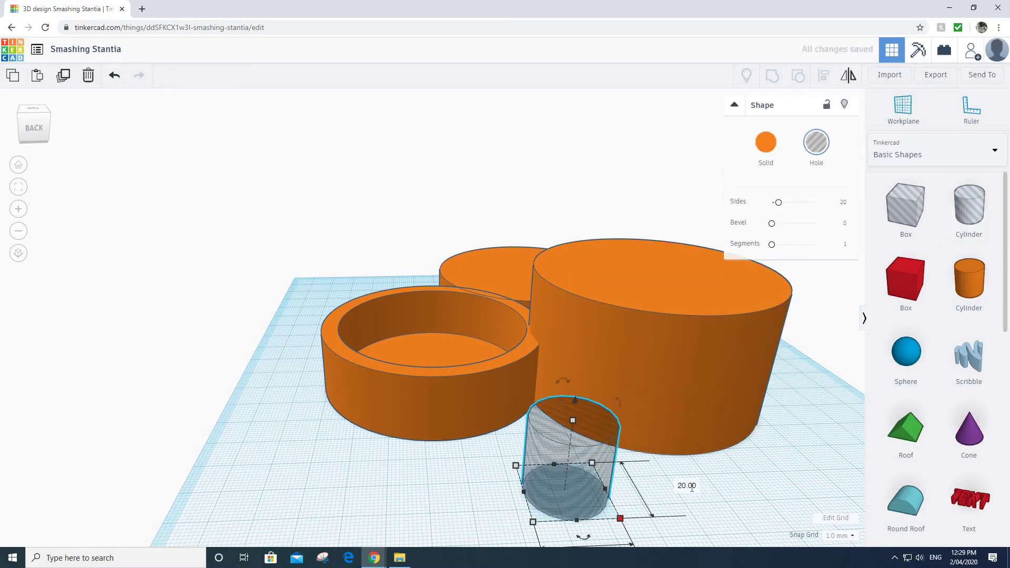
{"action": "left_click", "coordinate": [684, 487]}
{"action": "type", "text": "60"}
{"action": "key", "text": "Return"}
{"action": "scroll", "coordinate": [505, 432], "scroll_direction": "down", "scroll_amount": 2}
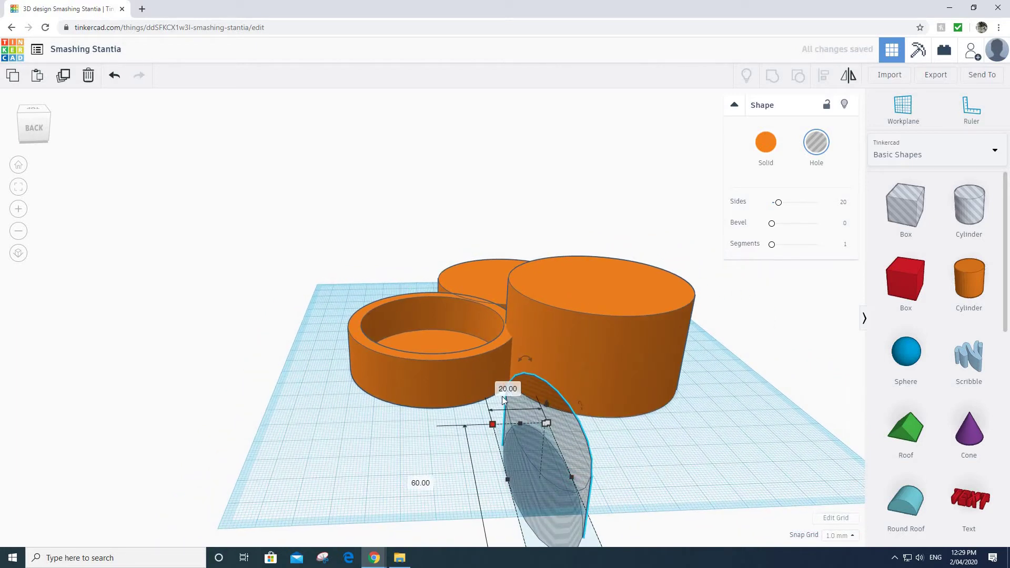
{"action": "left_click", "coordinate": [508, 388]}
{"action": "type", "text": "60"}
{"action": "key", "text": "Return"}
Stretch the new hole cylinder to about 61 mm high and lower it 10 mm onto the workplane.
{"action": "left_click_drag", "start_coordinate": [478, 406], "coordinate": [481, 257]}
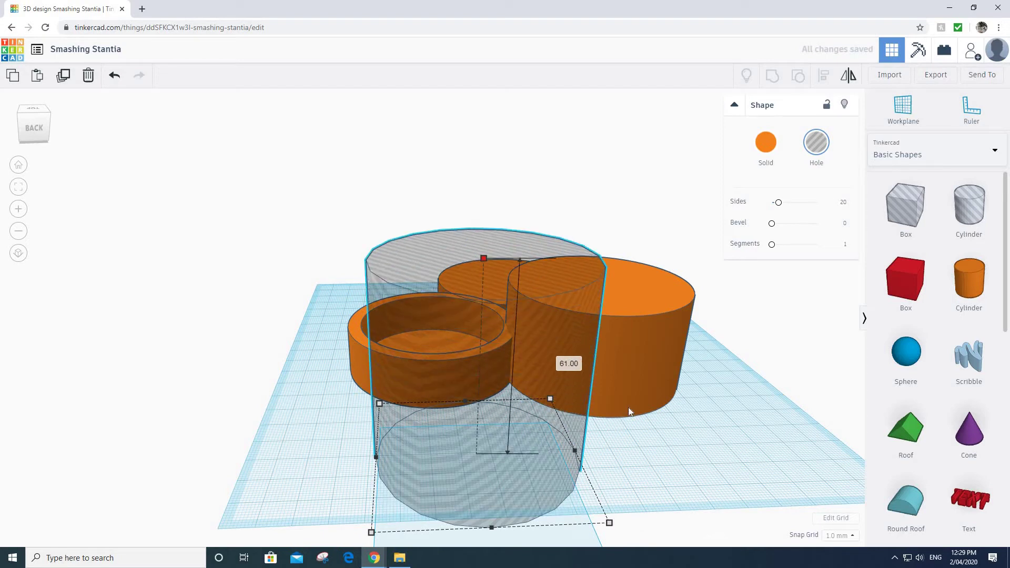
{"action": "right_click_drag", "start_coordinate": [624, 348], "coordinate": [621, 369]}
{"action": "right_click_drag", "start_coordinate": [479, 251], "coordinate": [451, 314]}
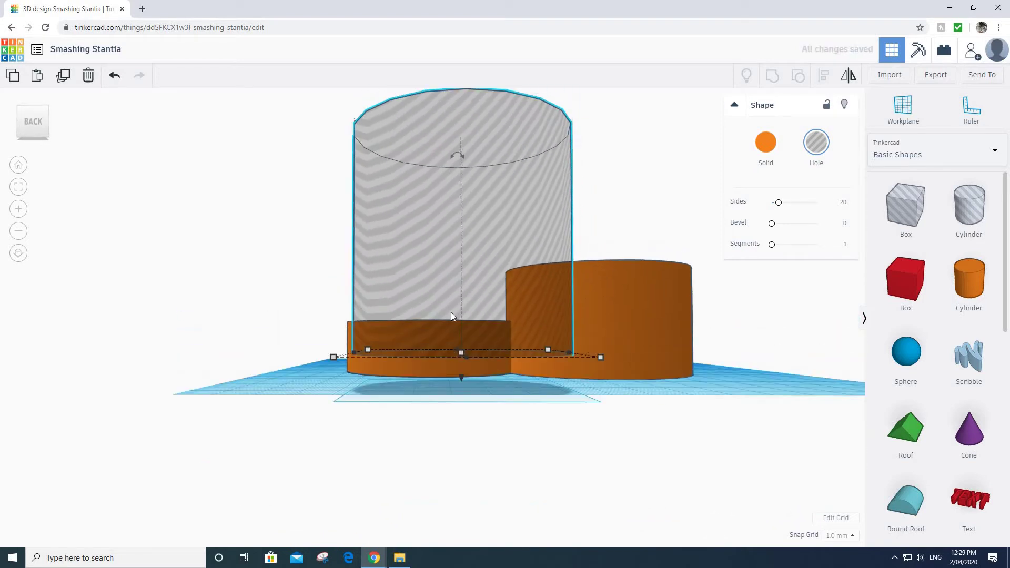
{"action": "left_click_drag", "start_coordinate": [461, 378], "coordinate": [463, 418]}
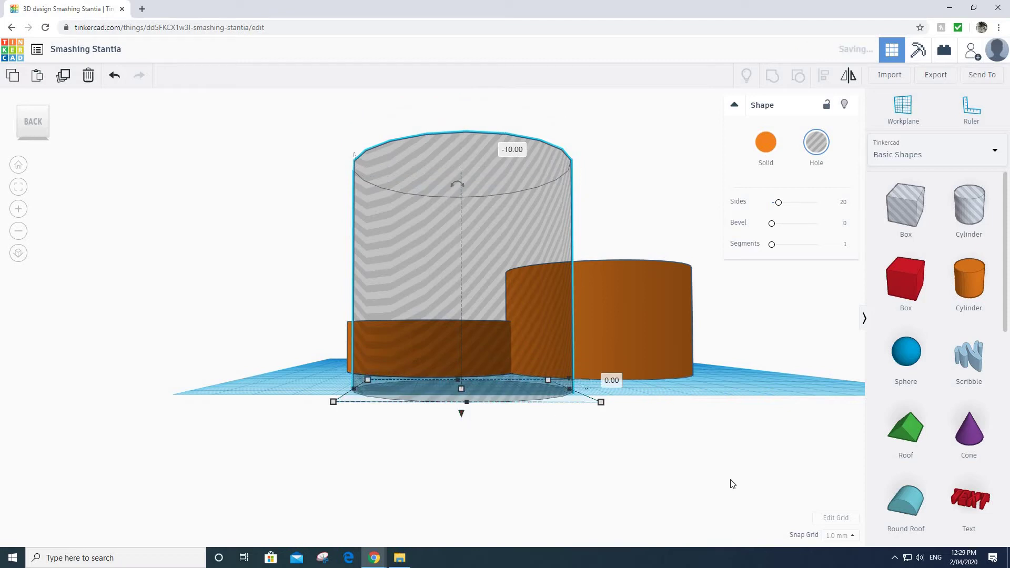
Move the hole cylinder into the 40 mm tall cylinder and align both to a common centre in the two horizontal directions.
{"action": "right_click_drag", "start_coordinate": [728, 482], "coordinate": [584, 458]}
{"action": "left_click_drag", "start_coordinate": [583, 458], "coordinate": [562, 267]}
{"action": "right_click_drag", "start_coordinate": [488, 315], "coordinate": [688, 485]}
{"action": "left_click_drag", "start_coordinate": [729, 510], "coordinate": [579, 402]}
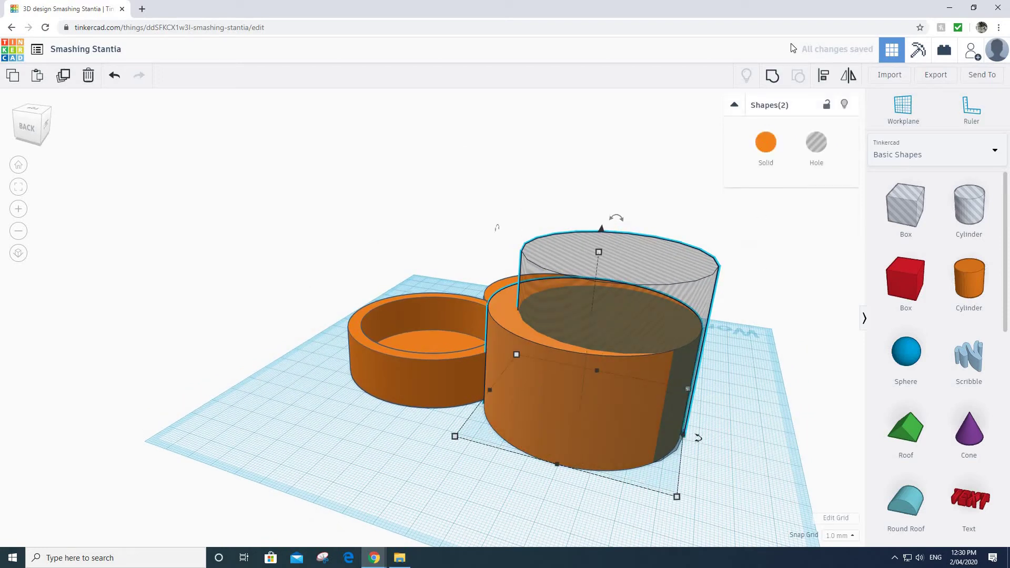
{"action": "left_click", "coordinate": [825, 76]}
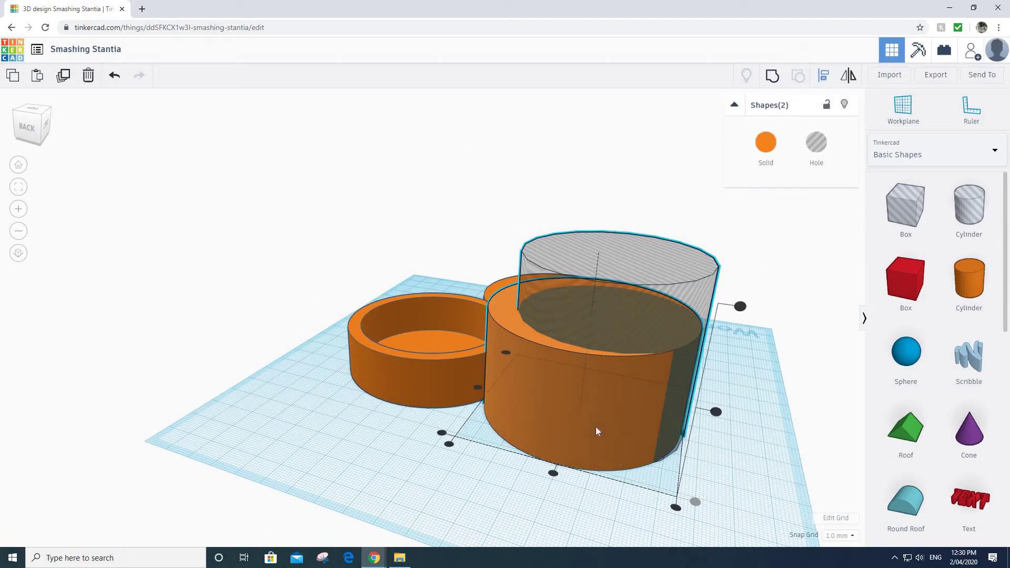
{"action": "left_click", "coordinate": [553, 474]}
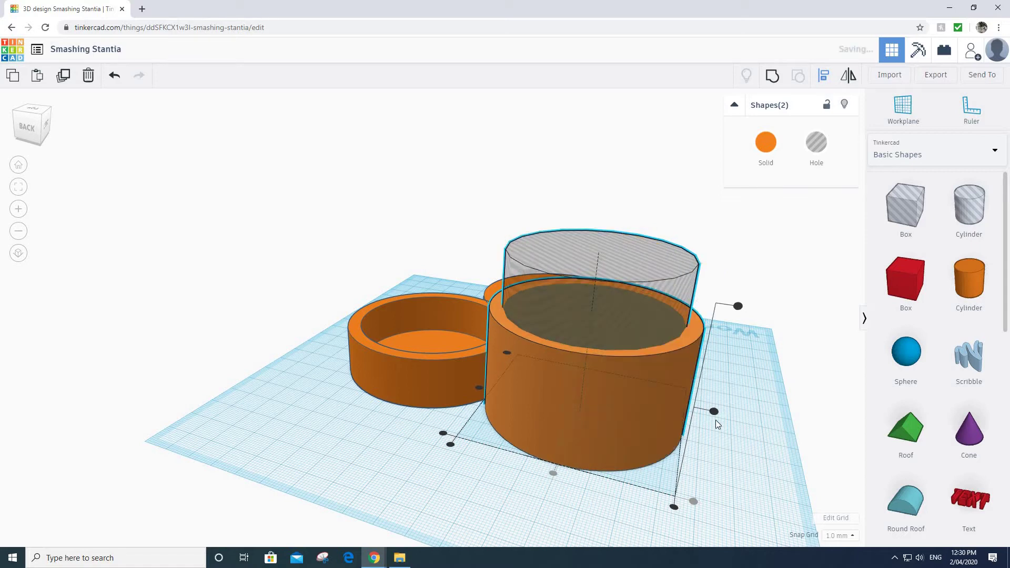
{"action": "left_click", "coordinate": [478, 389]}
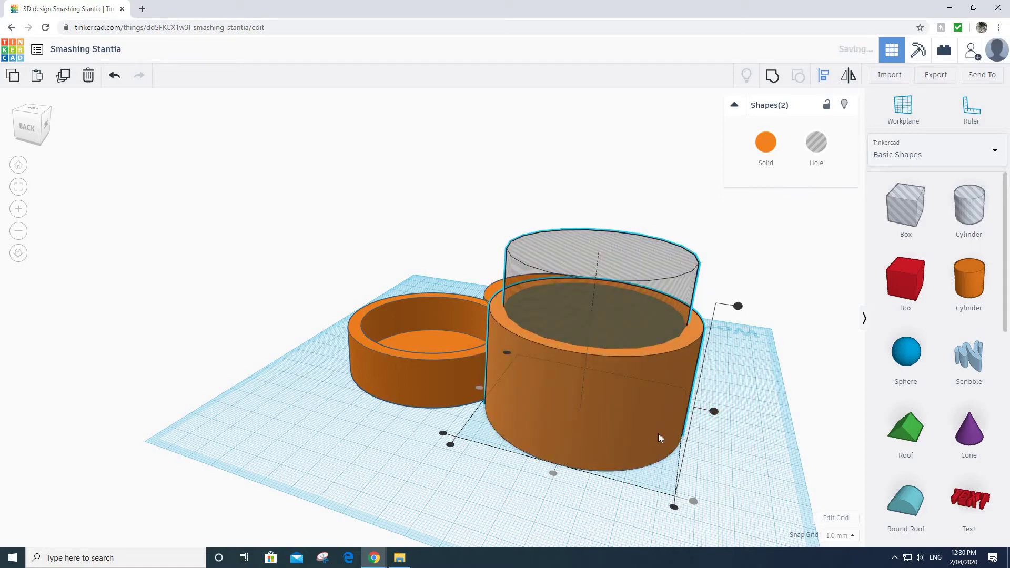
Smooth the hole cylinder inside the tall cylinder by setting its sides to 64.
{"action": "right_click_drag", "start_coordinate": [595, 529], "coordinate": [768, 309]}
{"action": "mouse_move", "coordinate": [700, 298]}
{"action": "right_mouse_down"}
{"action": "mouse_move", "coordinate": [756, 296]}
{"action": "mouse_move", "coordinate": [696, 273]}
{"action": "mouse_move", "coordinate": [706, 281]}
{"action": "right_mouse_up"}
{"action": "scroll", "coordinate": [790, 252], "scroll_direction": "up", "scroll_amount": 2}
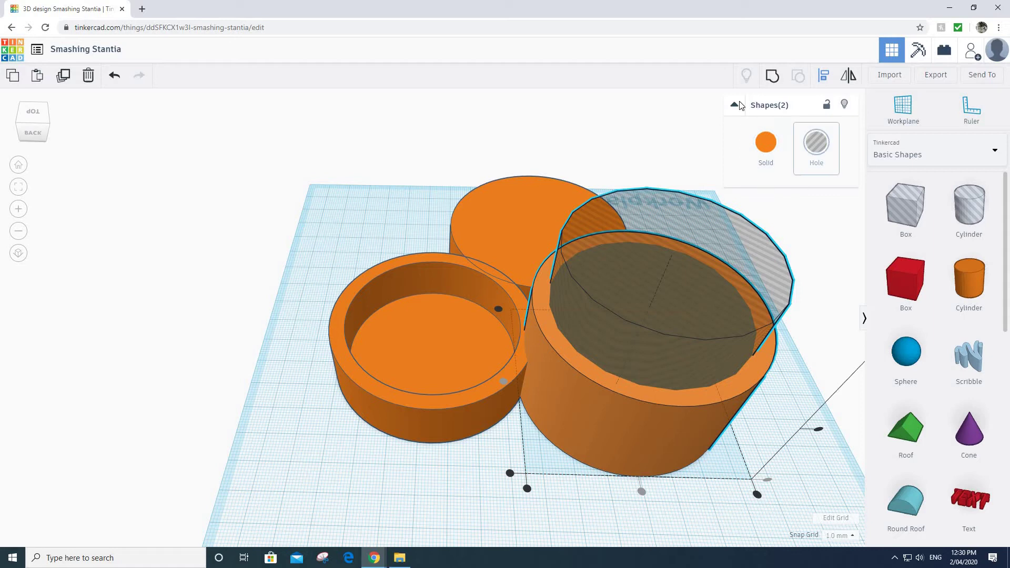
{"action": "left_click", "coordinate": [808, 362]}
{"action": "left_click", "coordinate": [767, 255]}
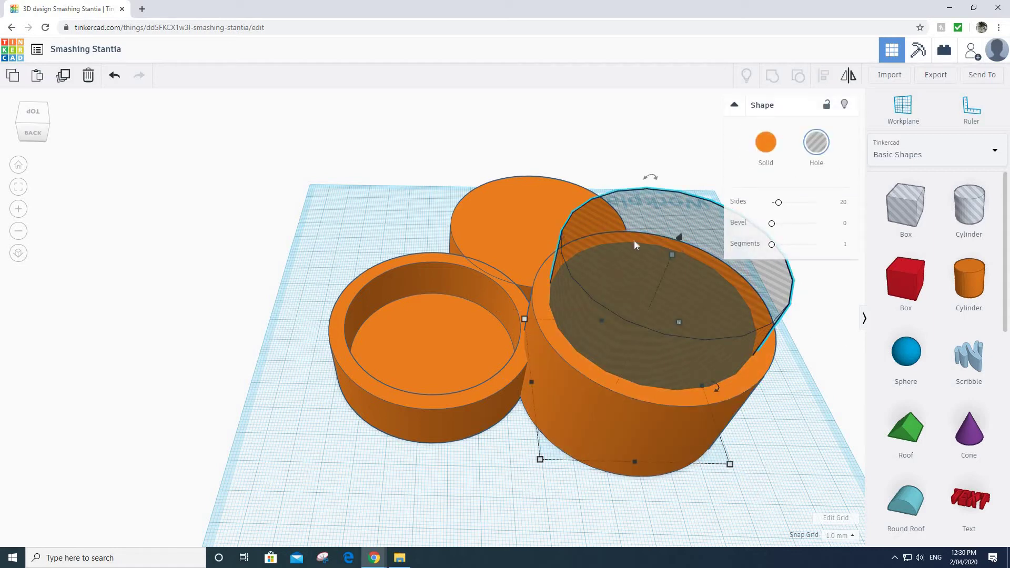
{"action": "left_click_drag", "start_coordinate": [780, 203], "coordinate": [848, 204]}
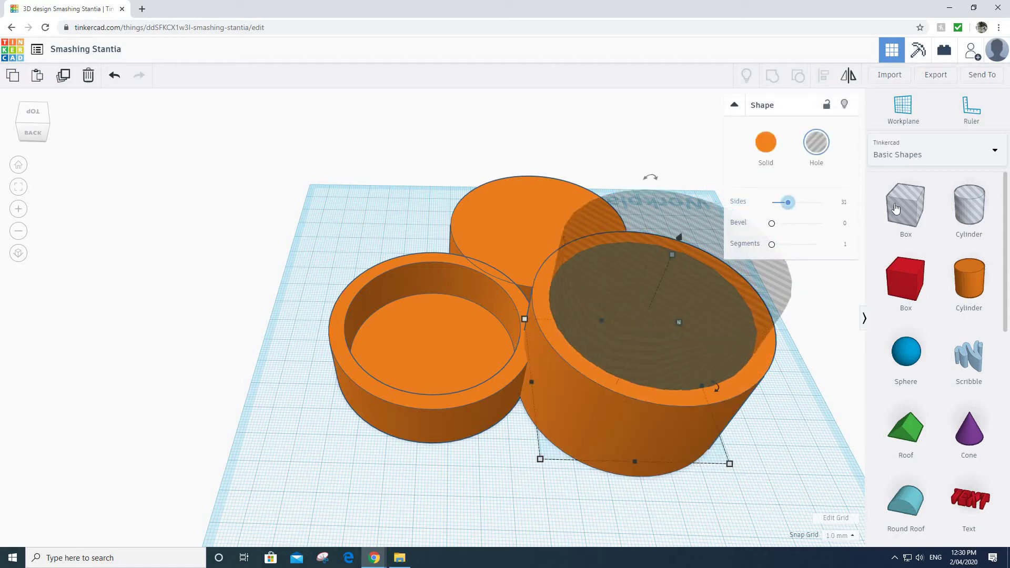
Raise the hole cylinder in the tall cylinder 3 mm above the workplane.
{"action": "right_click_drag", "start_coordinate": [784, 364], "coordinate": [519, 205]}
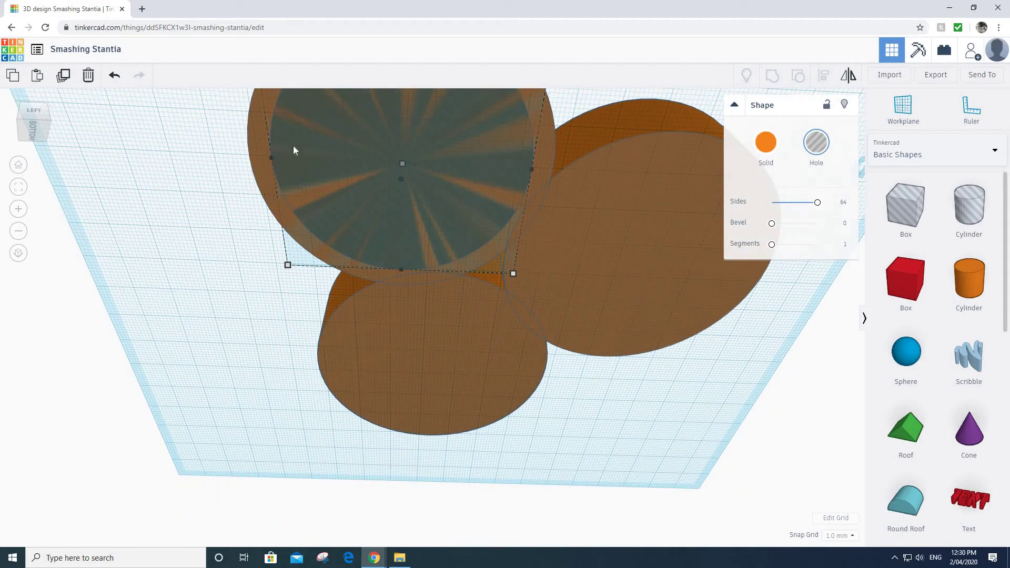
{"action": "right_click_drag", "start_coordinate": [221, 218], "coordinate": [689, 254]}
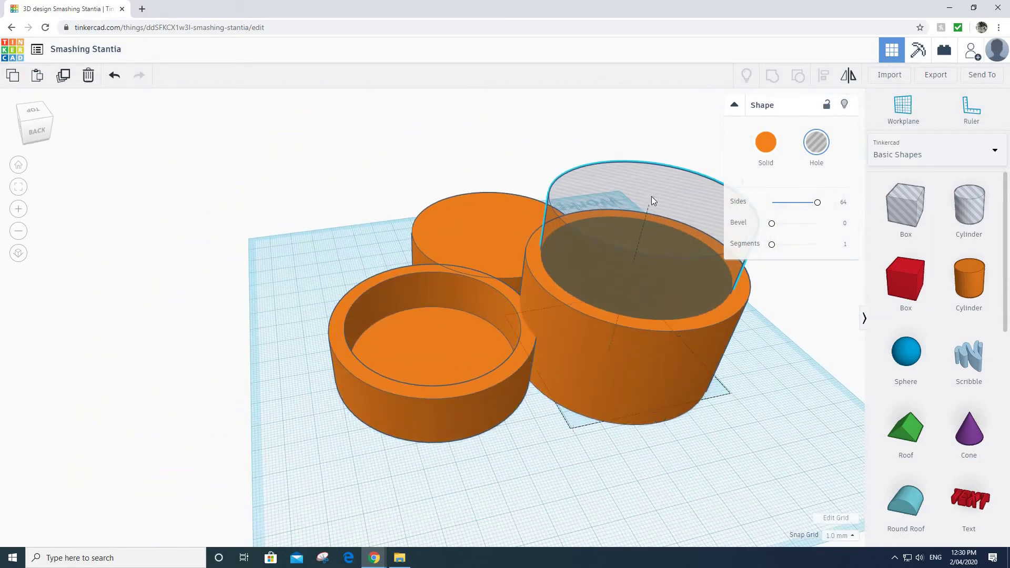
{"action": "left_click_drag", "start_coordinate": [656, 183], "coordinate": [659, 174]}
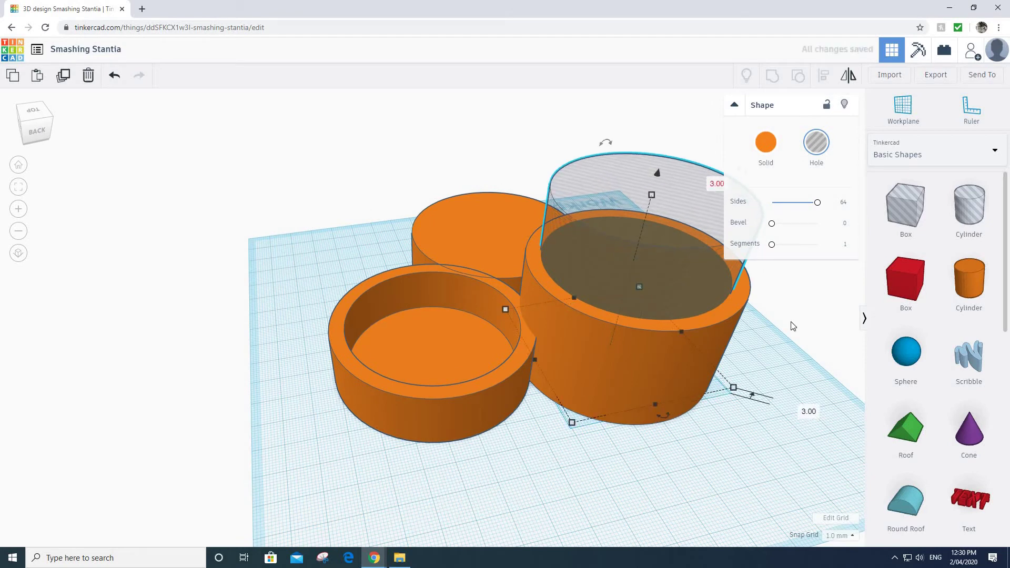
{"action": "right_click_drag", "start_coordinate": [836, 286], "coordinate": [877, 313]}
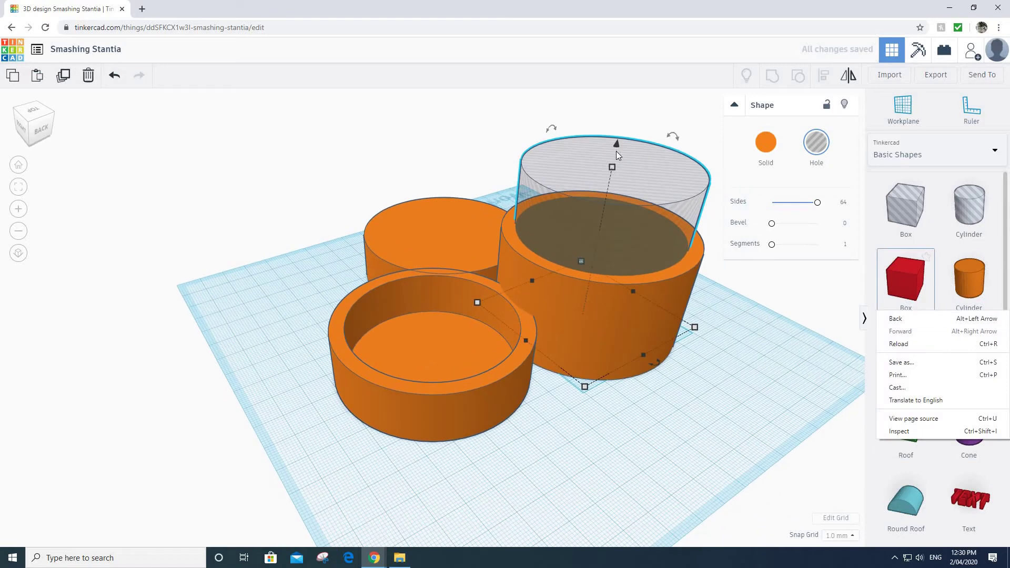
Hollow the 40 mm tall cylinder by grouping it with the raised hole cylinder inside it.
{"action": "left_click", "coordinate": [652, 149]}
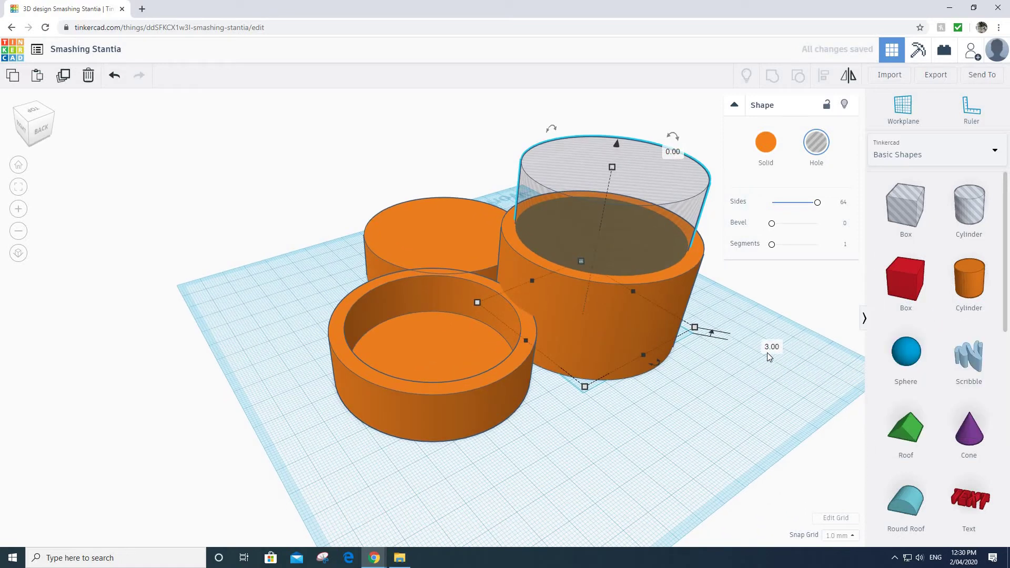
{"action": "right_click_drag", "start_coordinate": [680, 328], "coordinate": [582, 213]}
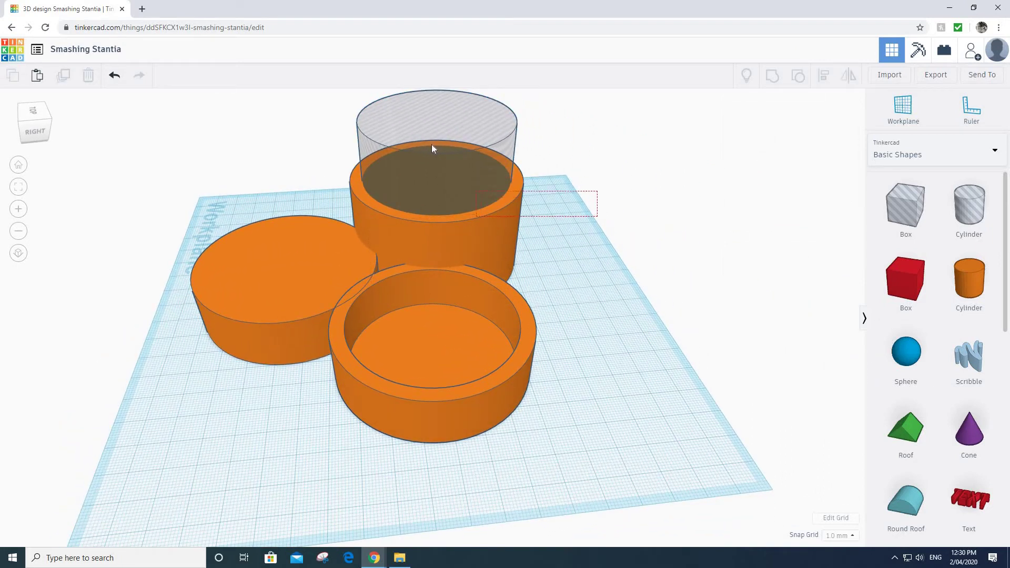
{"action": "left_click", "coordinate": [497, 274], "text": "shift"}
{"action": "left_click_drag", "start_coordinate": [667, 437], "coordinate": [403, 255]}
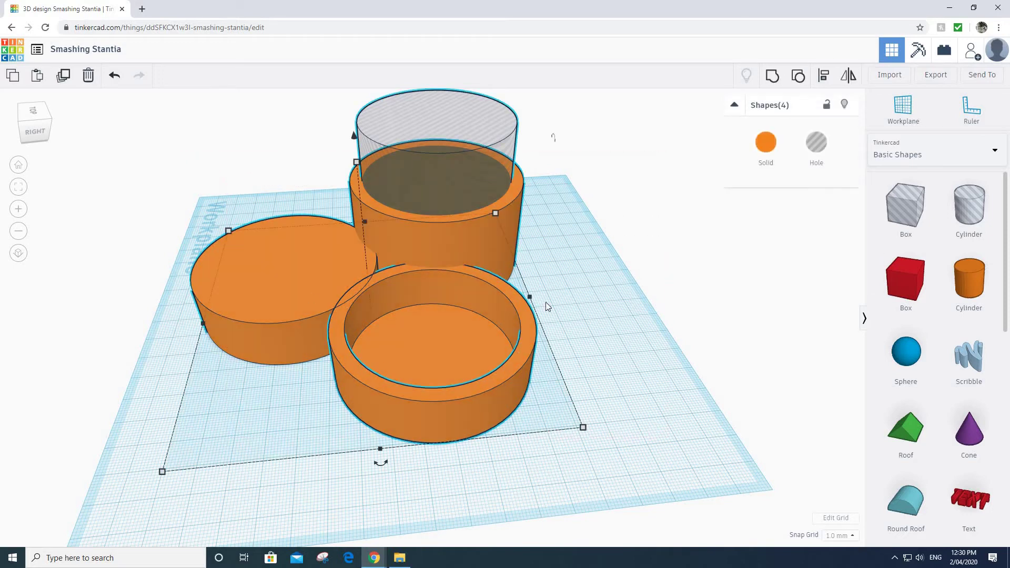
{"action": "left_click", "coordinate": [587, 217]}
{"action": "left_click_drag", "start_coordinate": [477, 166], "coordinate": [522, 175]}
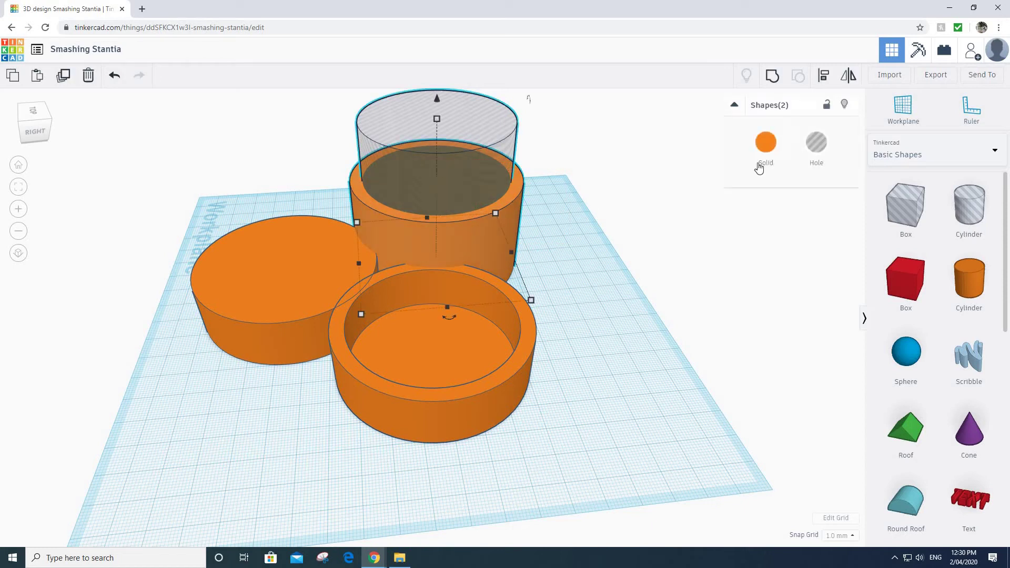
{"action": "key", "text": "ctrl+g"}
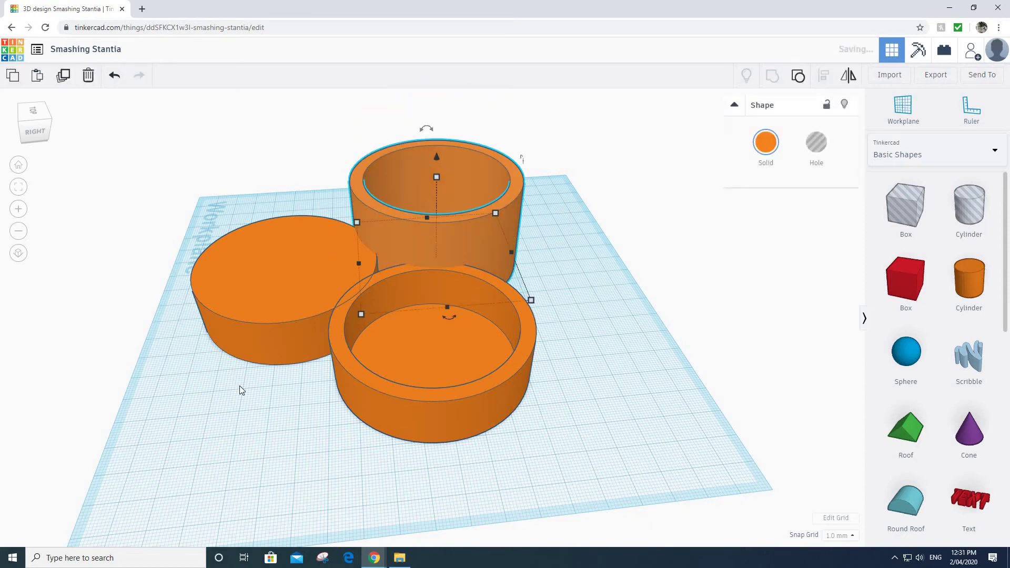
Stretch the remaining solid cylinder to 60 mm high, keeping its base on the workplane.
{"action": "right_click_drag", "start_coordinate": [241, 388], "coordinate": [348, 438]}
{"action": "left_click", "coordinate": [346, 437]}
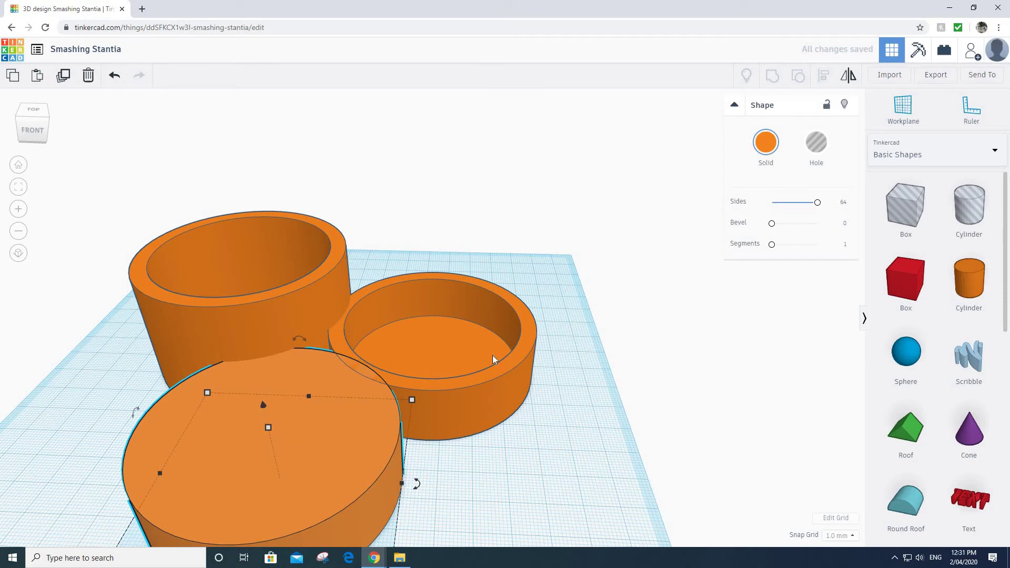
{"action": "left_click", "coordinate": [509, 390]}
{"action": "right_click_drag", "start_coordinate": [561, 401], "coordinate": [311, 252]}
{"action": "left_click", "coordinate": [317, 276]}
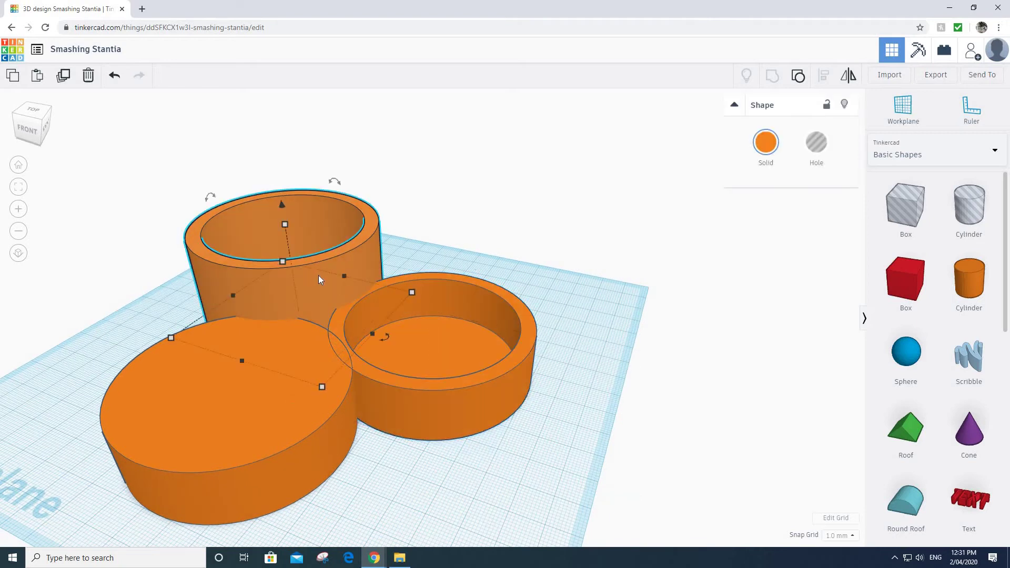
{"action": "left_click", "coordinate": [271, 446]}
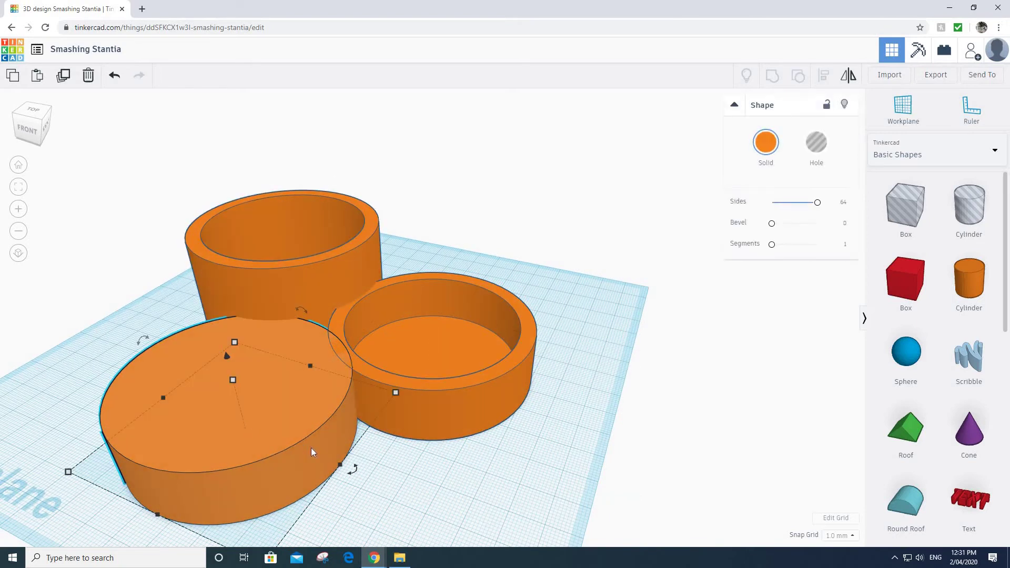
{"action": "right_click_drag", "start_coordinate": [242, 431], "coordinate": [232, 306]}
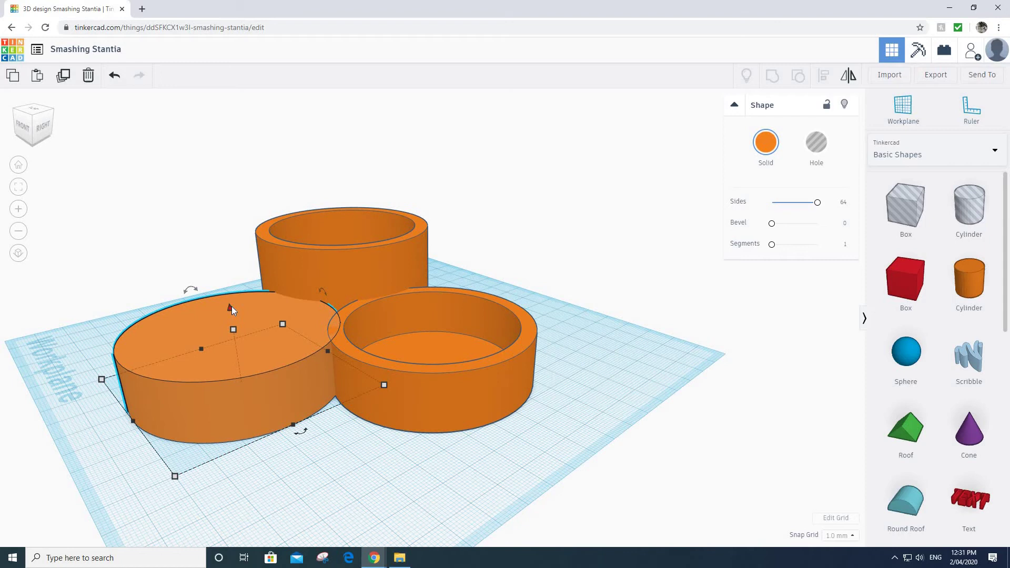
{"action": "left_click_drag", "start_coordinate": [232, 307], "coordinate": [228, 308]}
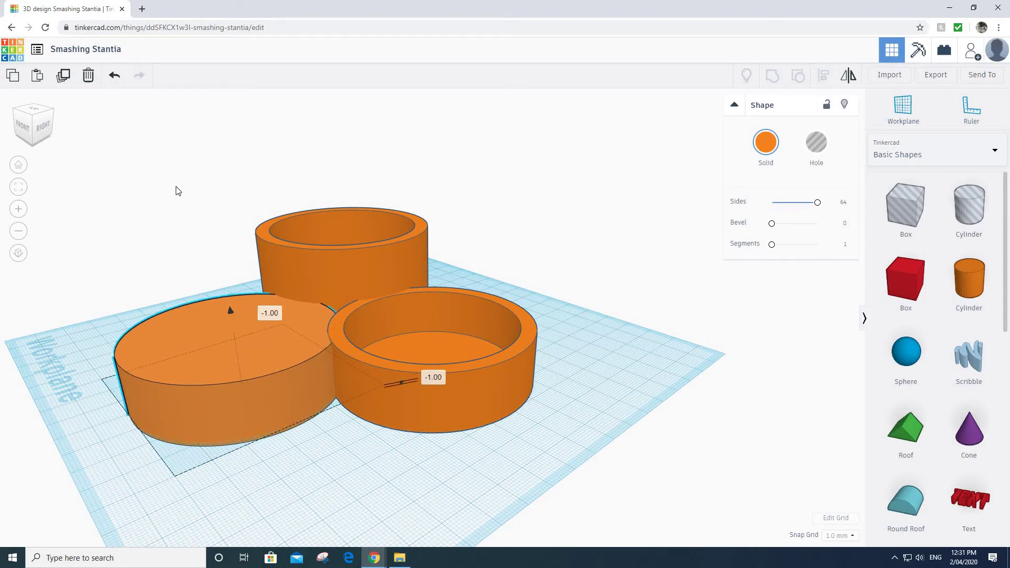
{"action": "left_click", "coordinate": [118, 77]}
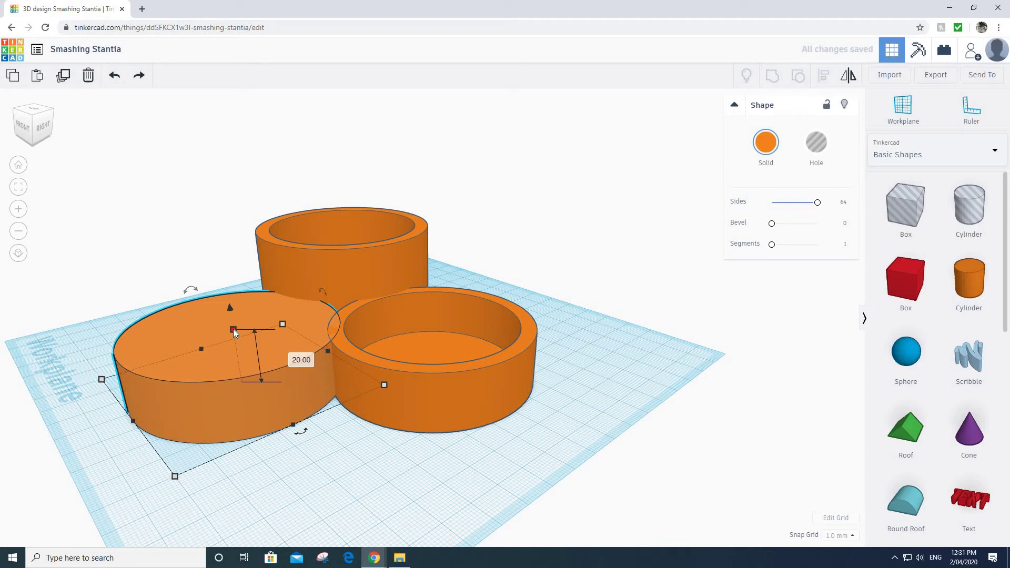
{"action": "left_click_drag", "start_coordinate": [233, 330], "coordinate": [217, 209]}
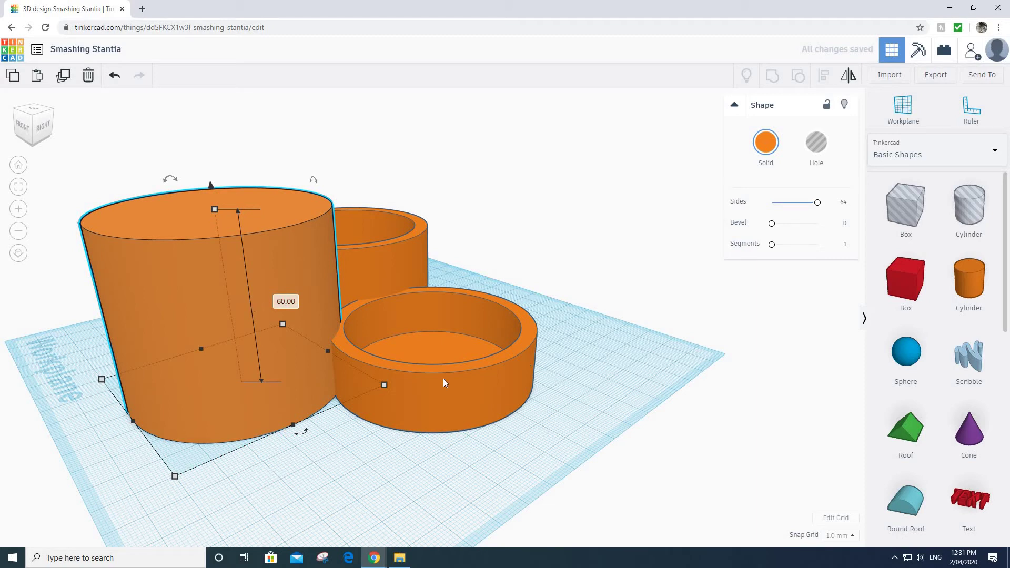
Place a new hole cylinder on the workplane beside the 60 mm tall cylinder and set its length and width to 60 mm.
{"action": "right_click_drag", "start_coordinate": [443, 378], "coordinate": [350, 490]}
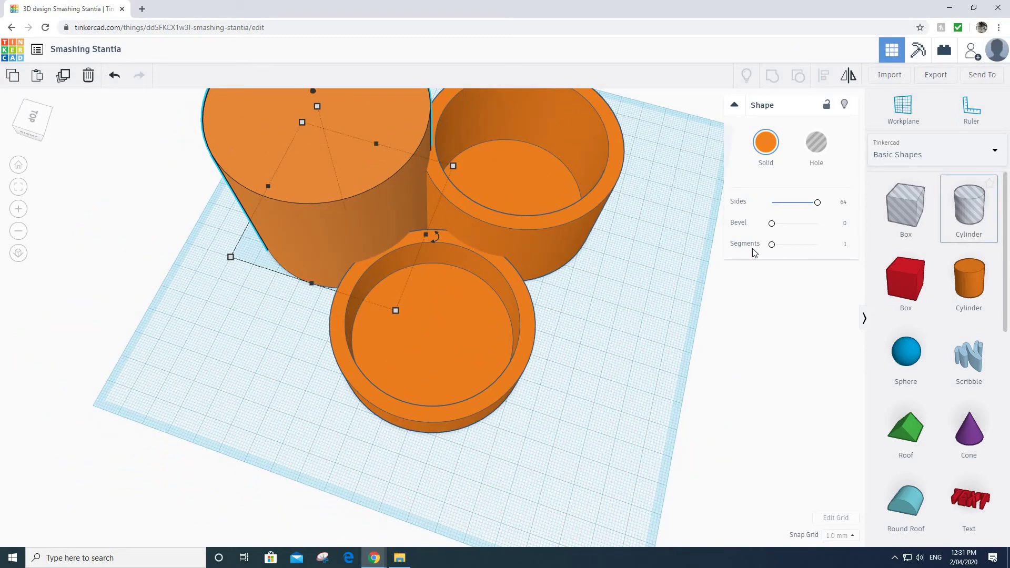
{"action": "left_click", "coordinate": [207, 301]}
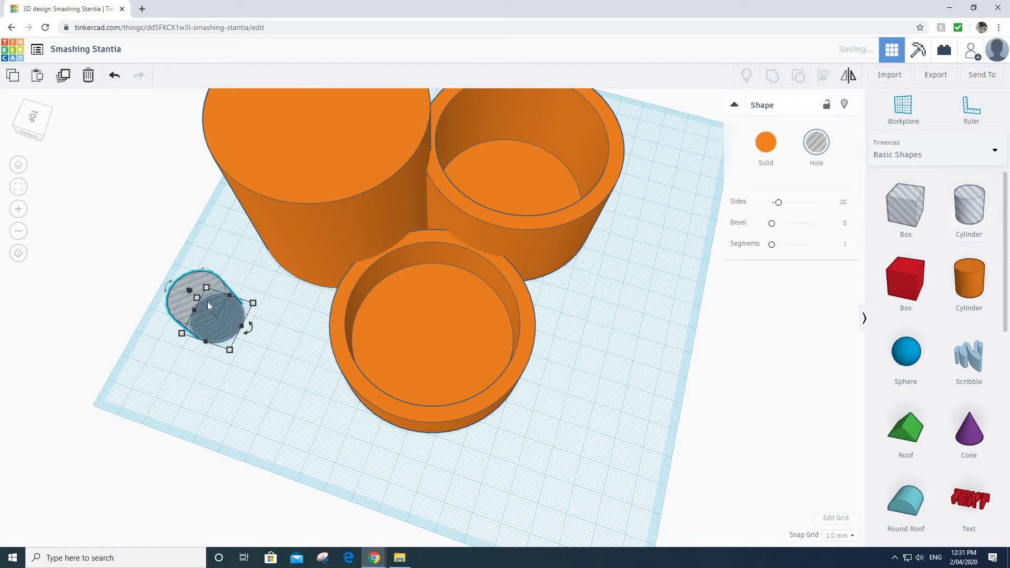
{"action": "mouse_move", "coordinate": [206, 288]}
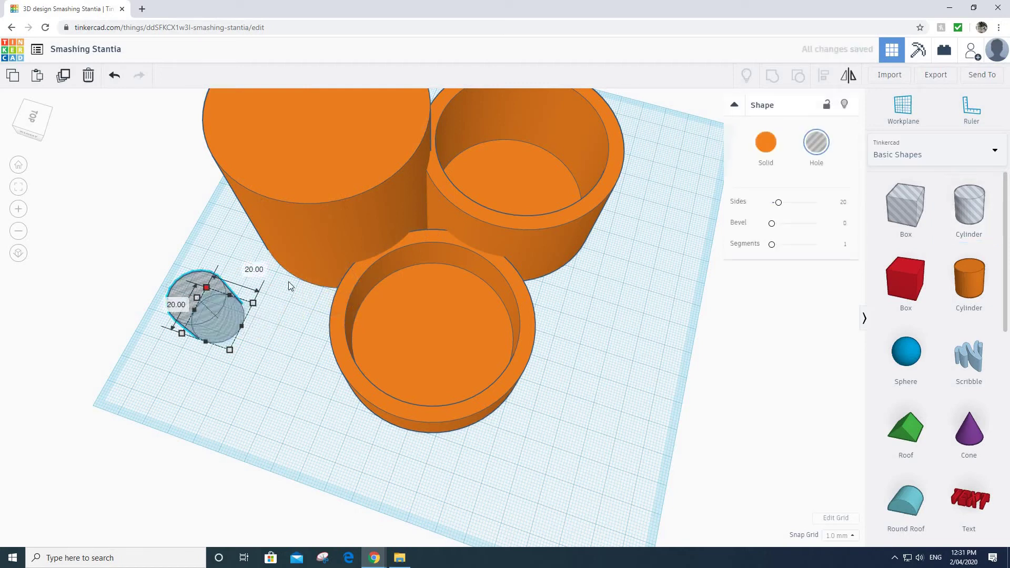
{"action": "left_click", "coordinate": [245, 266]}
{"action": "type", "text": "60"}
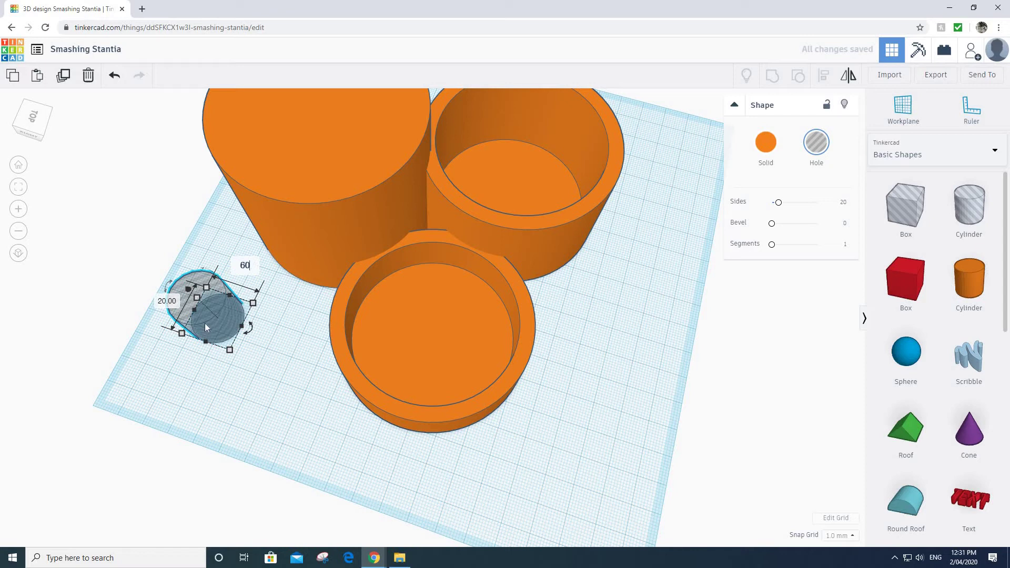
{"action": "key", "text": "Return"}
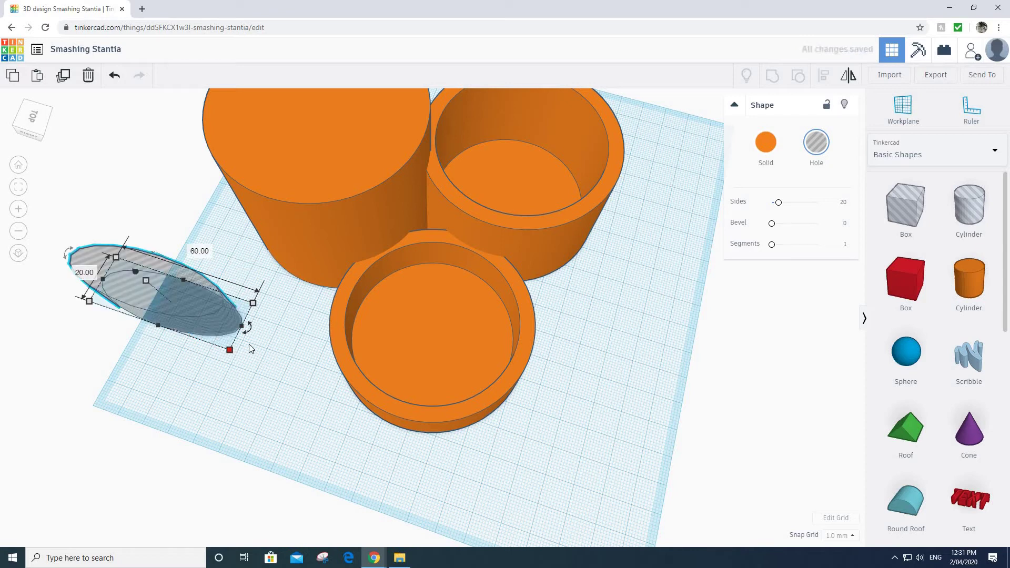
{"action": "left_click", "coordinate": [268, 337]}
{"action": "type", "text": "60"}
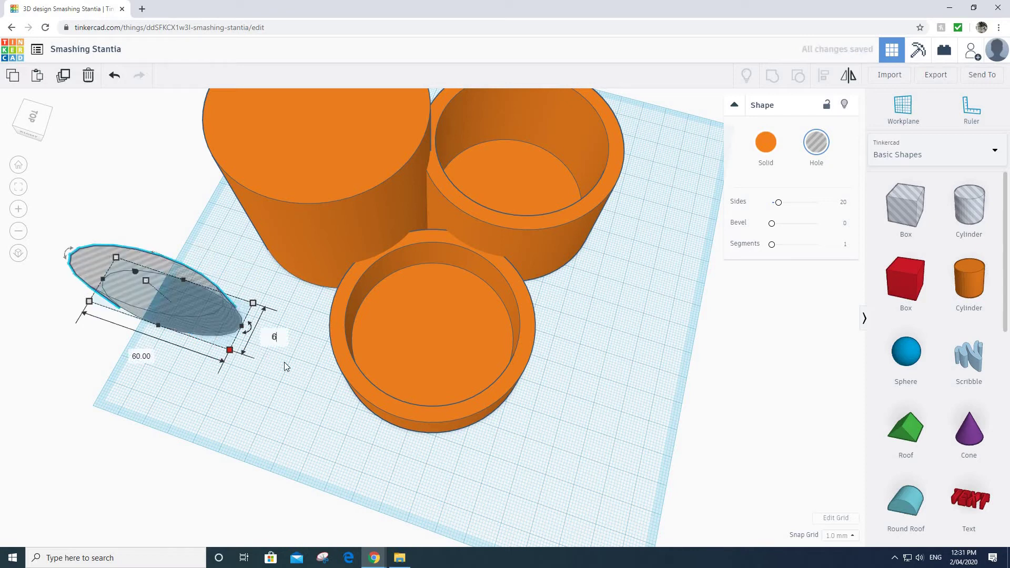
{"action": "key", "text": "Return"}
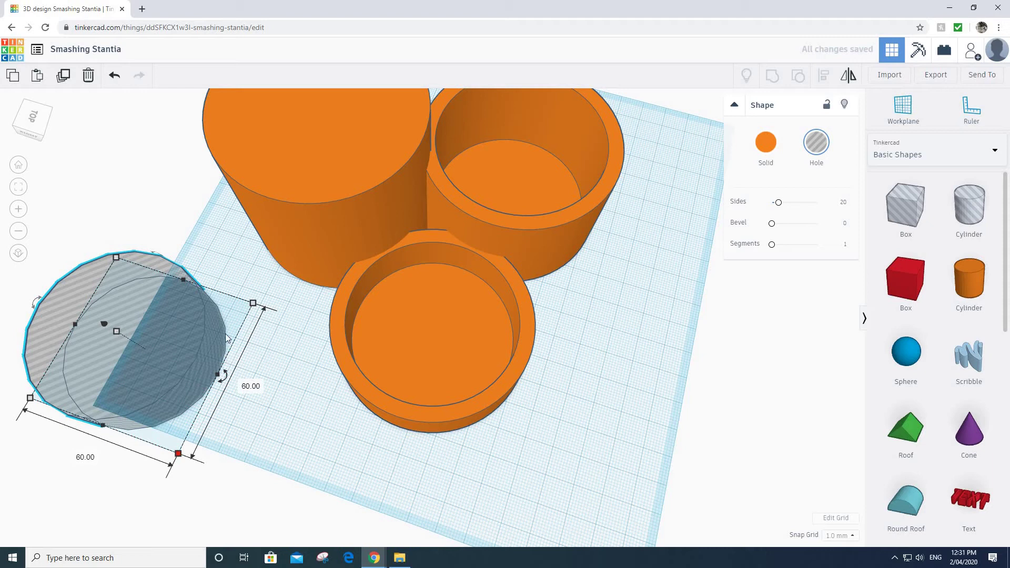
Stretch the new hole cylinder to about 78 mm high and move it into the 60 mm tall cylinder.
{"action": "mouse_move", "coordinate": [116, 330]}
{"action": "right_mouse_down"}
{"action": "mouse_move", "coordinate": [114, 311]}
{"action": "mouse_move", "coordinate": [108, 339]}
{"action": "right_mouse_up"}
{"action": "left_click_drag", "start_coordinate": [109, 337], "coordinate": [185, 282]}
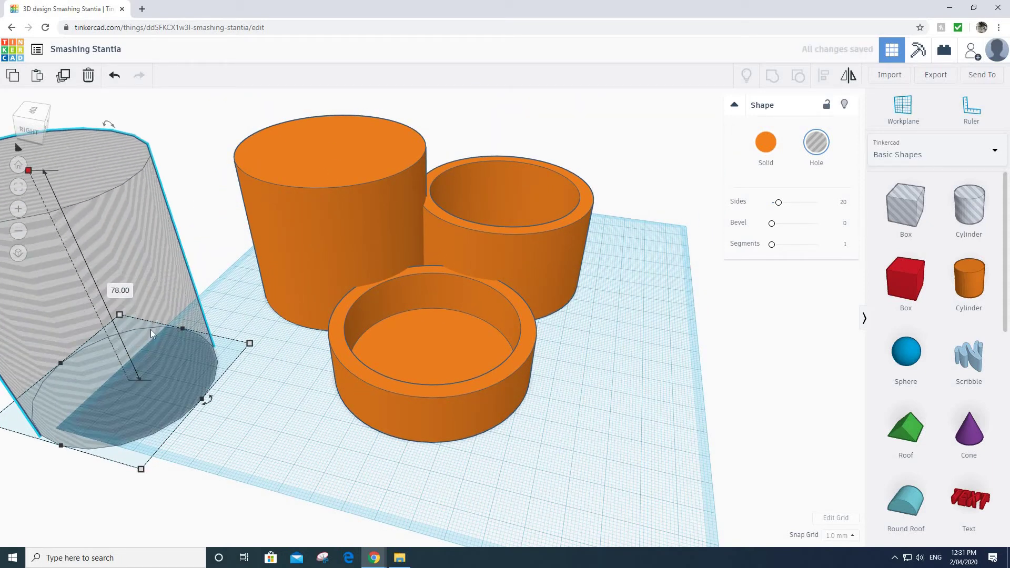
{"action": "left_click_drag", "start_coordinate": [308, 242], "coordinate": [400, 229]}
{"action": "right_click_drag", "start_coordinate": [339, 239], "coordinate": [884, 145]}
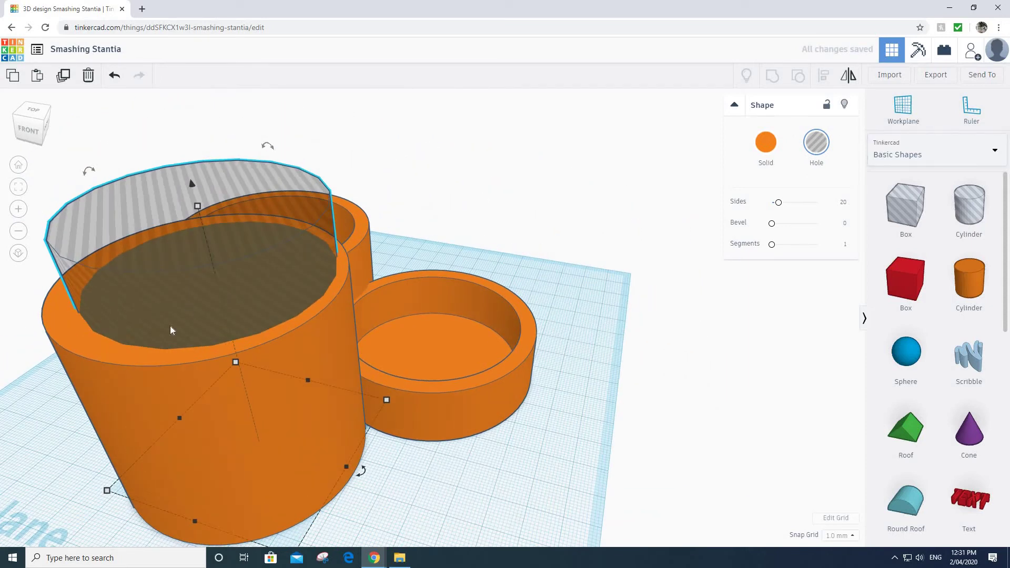
Set the hole cylinder's sides to 64 and align it with the 60 mm tall cylinder on a common centre in both horizontal directions.
{"action": "left_click", "coordinate": [785, 203]}
{"action": "left_click_drag", "start_coordinate": [786, 203], "coordinate": [817, 203]}
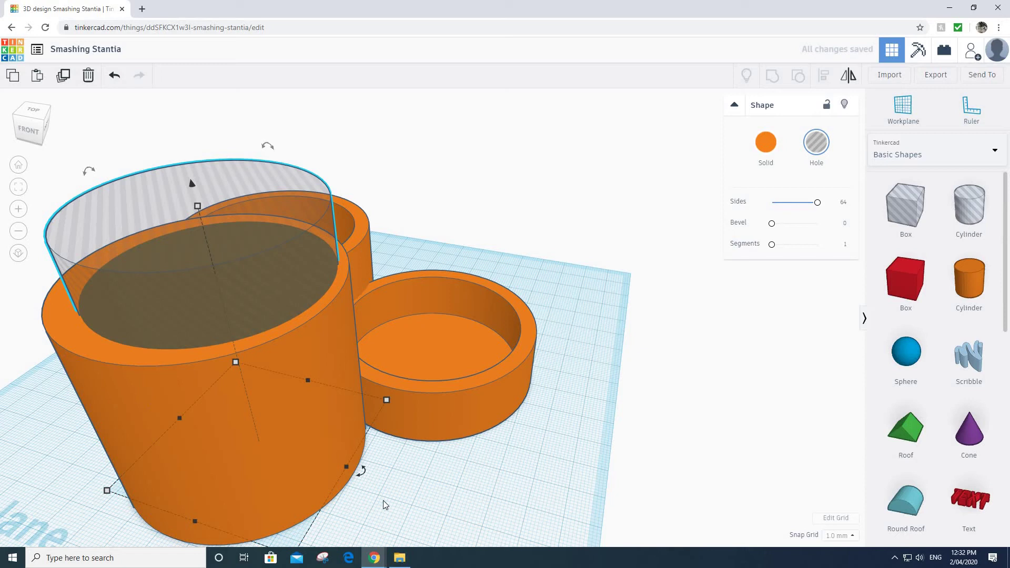
{"action": "left_click_drag", "start_coordinate": [62, 437], "coordinate": [390, 526]}
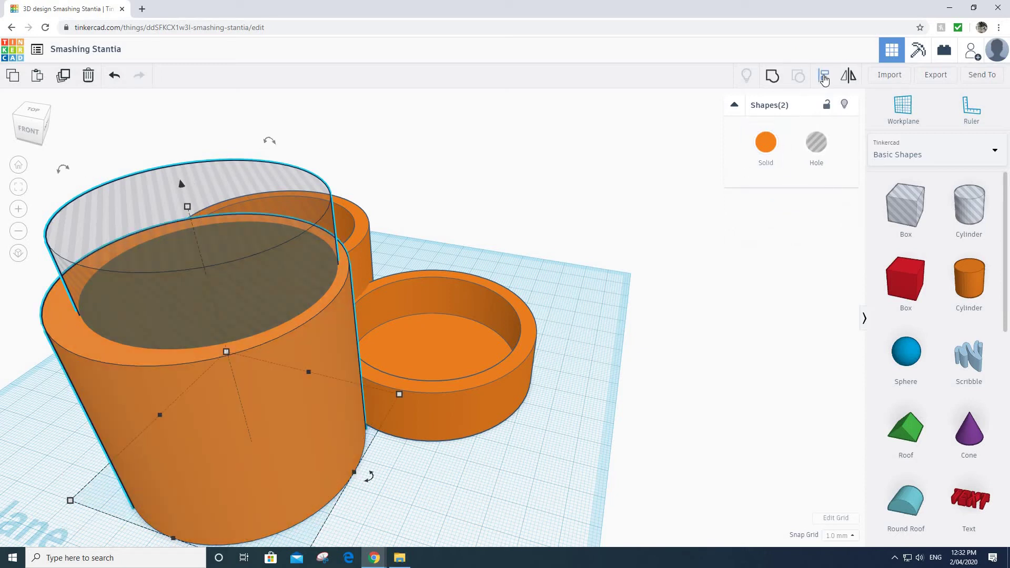
{"action": "left_click_drag", "start_coordinate": [52, 404], "coordinate": [260, 509]}
{"action": "left_click_drag", "start_coordinate": [141, 413], "coordinate": [200, 428]}
{"action": "right_click_drag", "start_coordinate": [386, 468], "coordinate": [250, 440]}
{"action": "key", "text": "f"}
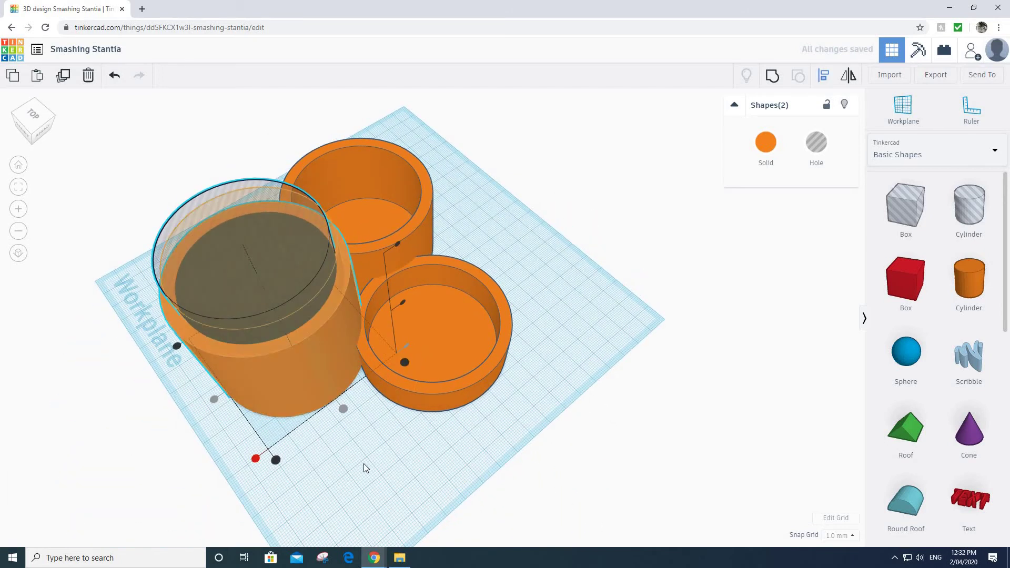
Try grouping the hole cylinder with the 60 mm tall cylinder, inspect its base and undo the grouping.
{"action": "left_click_drag", "start_coordinate": [363, 466], "coordinate": [226, 445]}
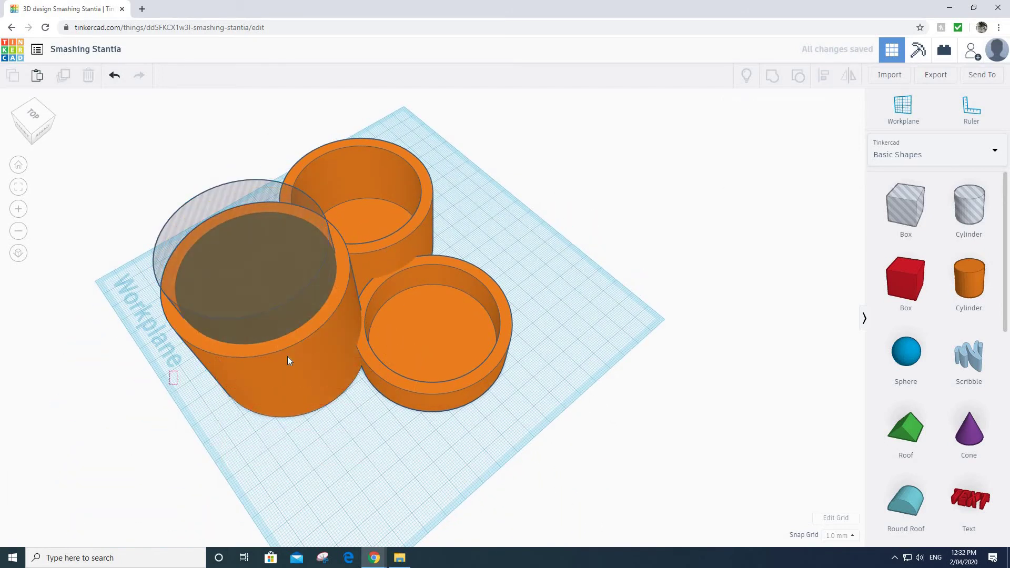
{"action": "left_click", "coordinate": [772, 75]}
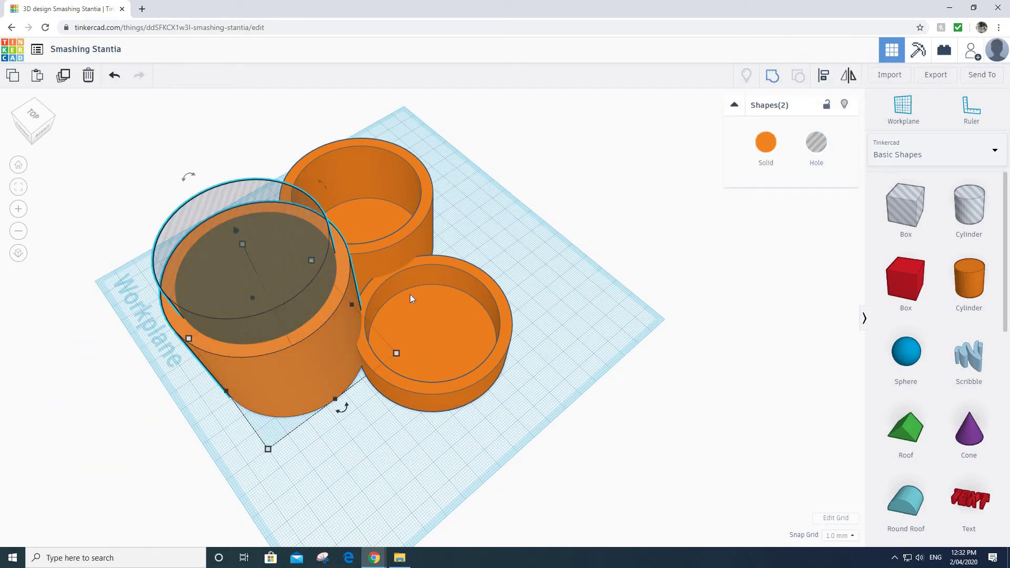
{"action": "right_click_drag", "start_coordinate": [513, 341], "coordinate": [597, 363]}
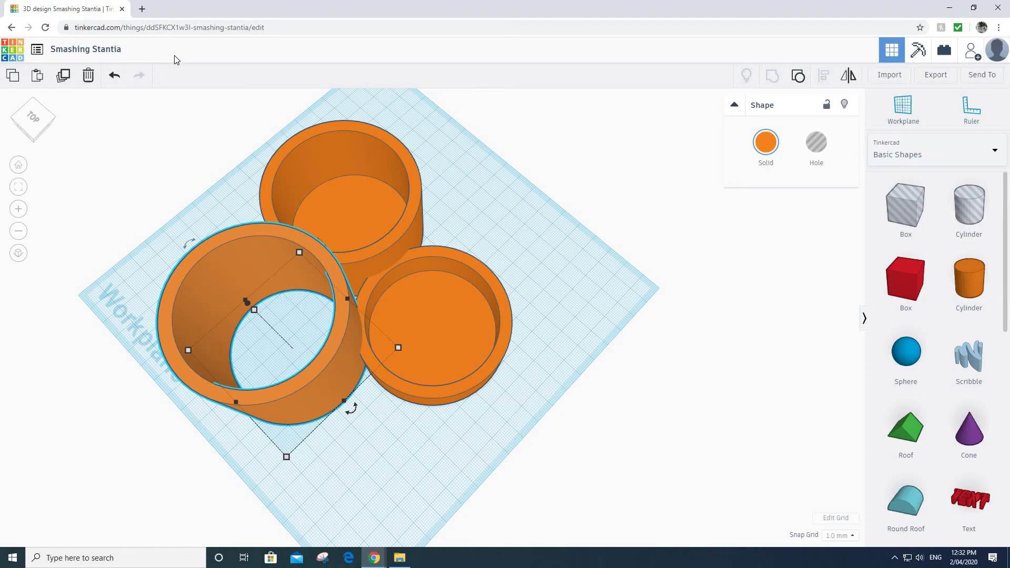
{"action": "right_click_drag", "start_coordinate": [402, 267], "coordinate": [90, 86]}
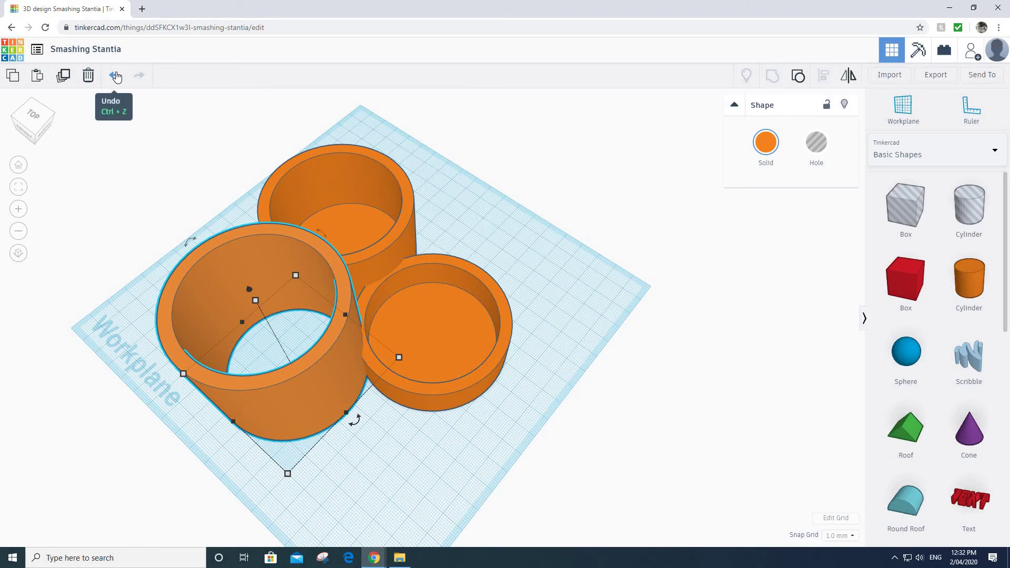
{"action": "left_click", "coordinate": [115, 76]}
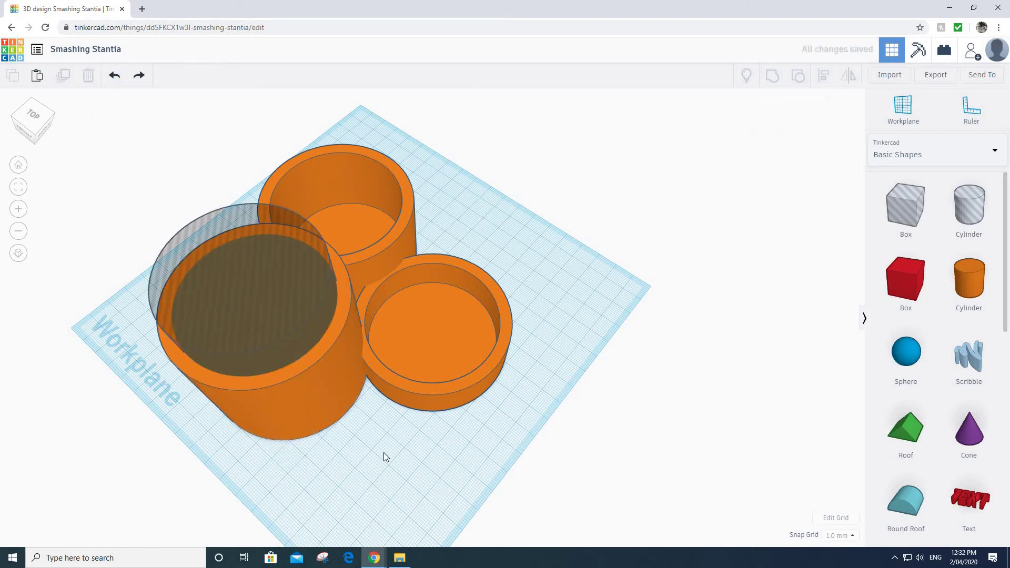
Raise the hole cylinder 3 mm above the workplane and group it with the 60 mm tall cylinder to hollow it.
{"action": "left_click", "coordinate": [231, 230]}
{"action": "right_click_drag", "start_coordinate": [283, 409], "coordinate": [269, 167]}
{"action": "left_click_drag", "start_coordinate": [257, 166], "coordinate": [258, 158]}
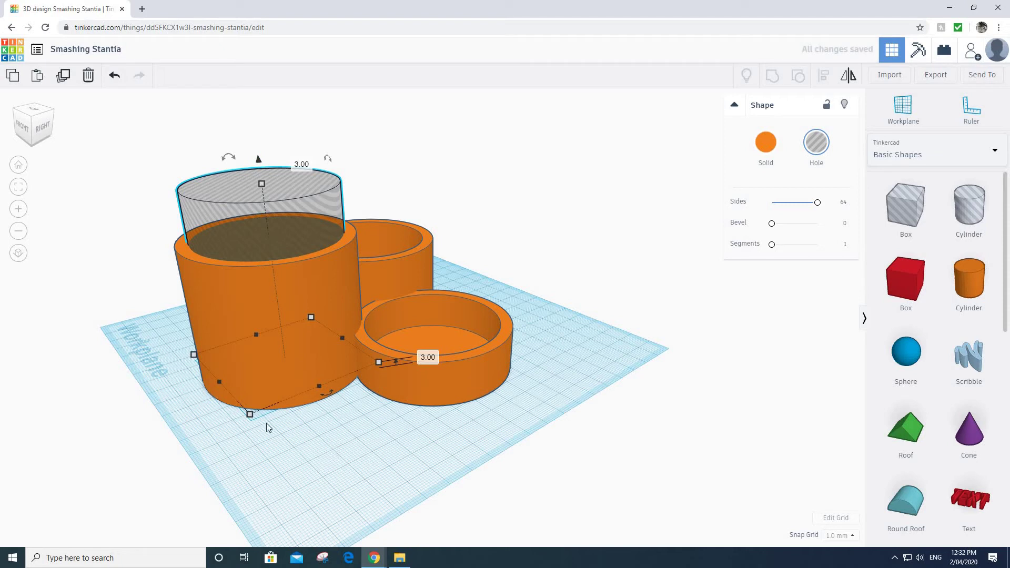
{"action": "left_click_drag", "start_coordinate": [257, 410], "coordinate": [224, 447]}
{"action": "left_click", "coordinate": [773, 77]}
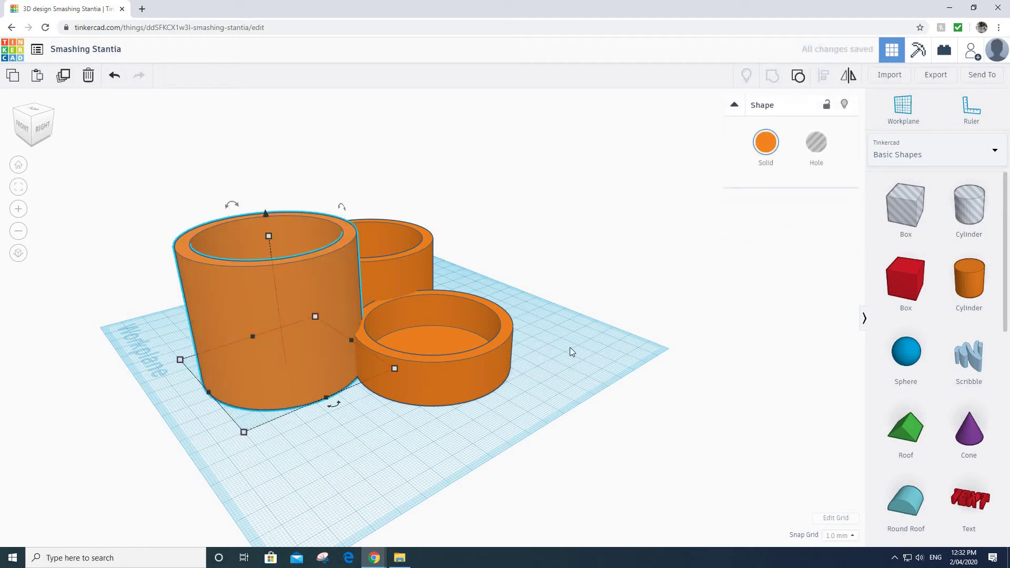
Try moving the shortest hollowed cylinder away from the other two and undo the move.
{"action": "right_click_drag", "start_coordinate": [579, 467], "coordinate": [261, 251]}
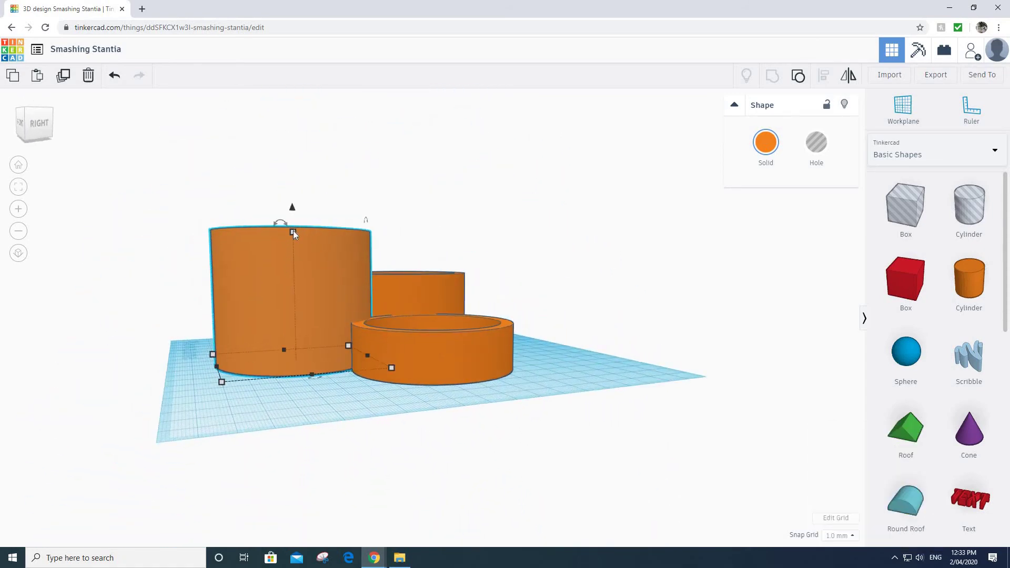
{"action": "mouse_move", "coordinate": [293, 238]}
{"action": "left_click", "coordinate": [538, 417]}
{"action": "left_click_drag", "start_coordinate": [629, 436], "coordinate": [229, 229]}
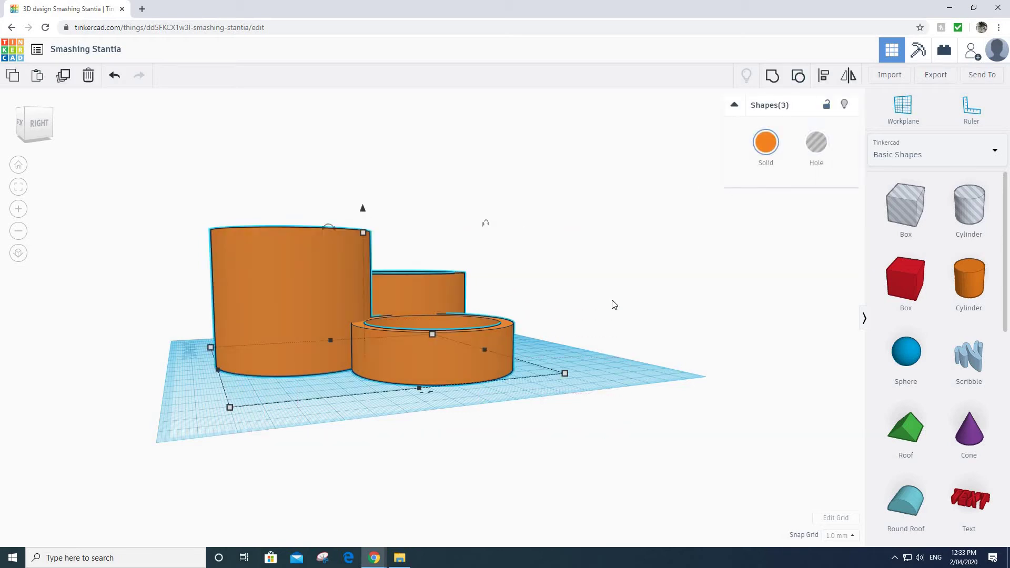
{"action": "left_click", "coordinate": [525, 344]}
{"action": "left_click_drag", "start_coordinate": [522, 391], "coordinate": [599, 363]}
{"action": "left_click", "coordinate": [115, 75]}
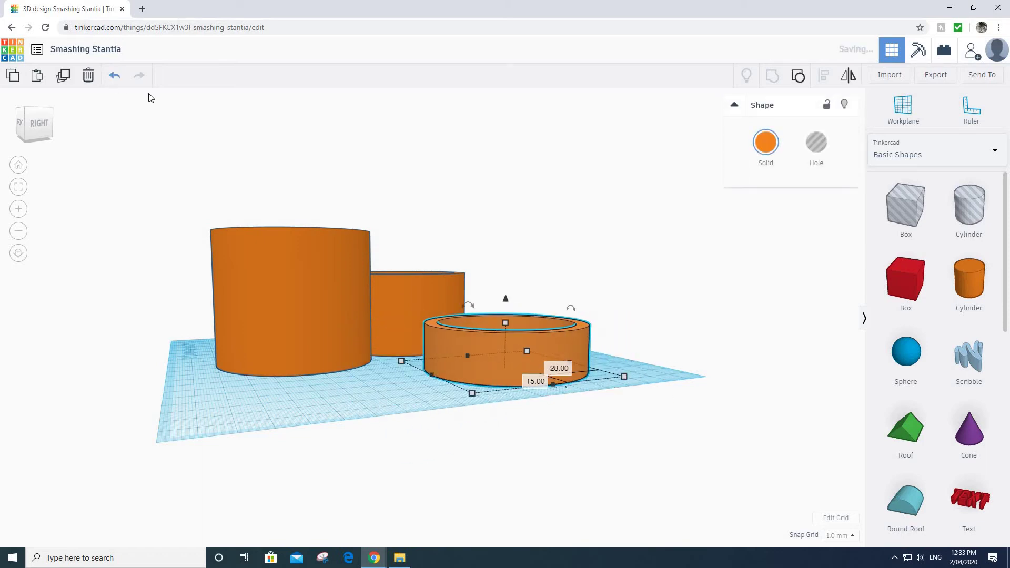
Select all three hollowed cylinders and group them into one holder.
{"action": "right_click_drag", "start_coordinate": [570, 395], "coordinate": [652, 432]}
{"action": "left_click_drag", "start_coordinate": [651, 431], "coordinate": [175, 133]}
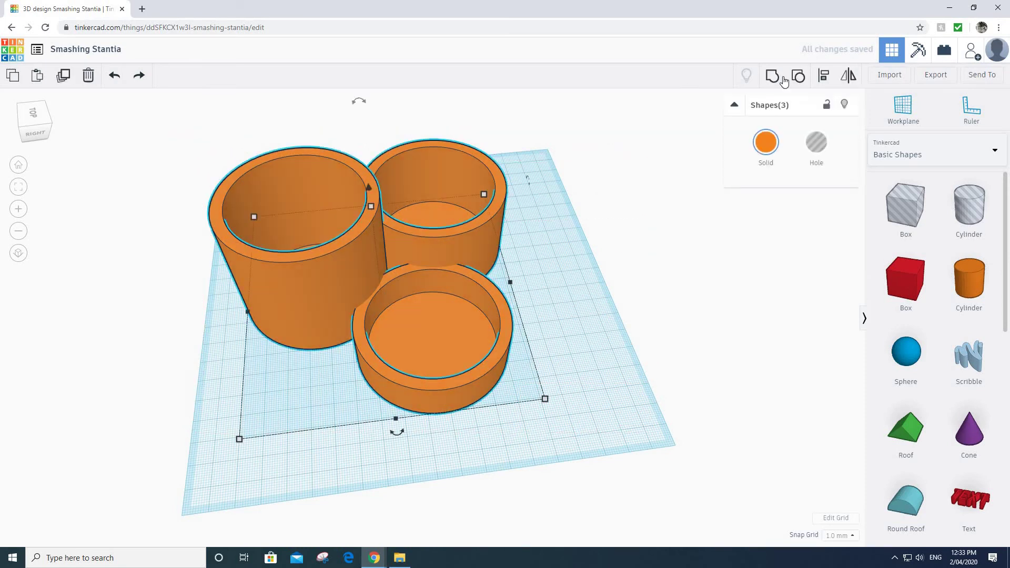
{"action": "left_click", "coordinate": [779, 77]}
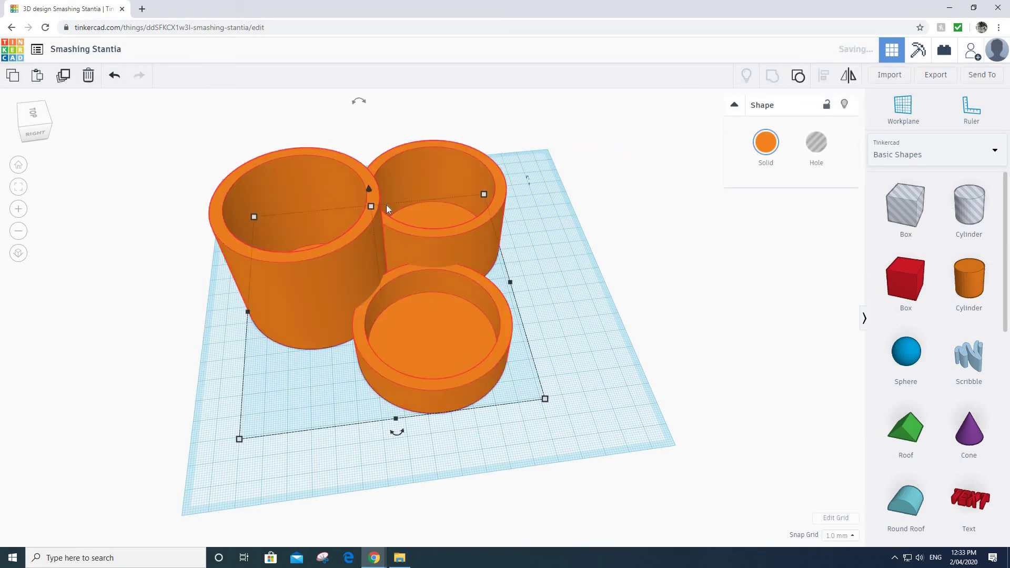
Stretch the grouped three-compartment holder upward to more than 100 mm tall, scaling all three cylinders together.
{"action": "right_click_drag", "start_coordinate": [576, 239], "coordinate": [415, 194]}
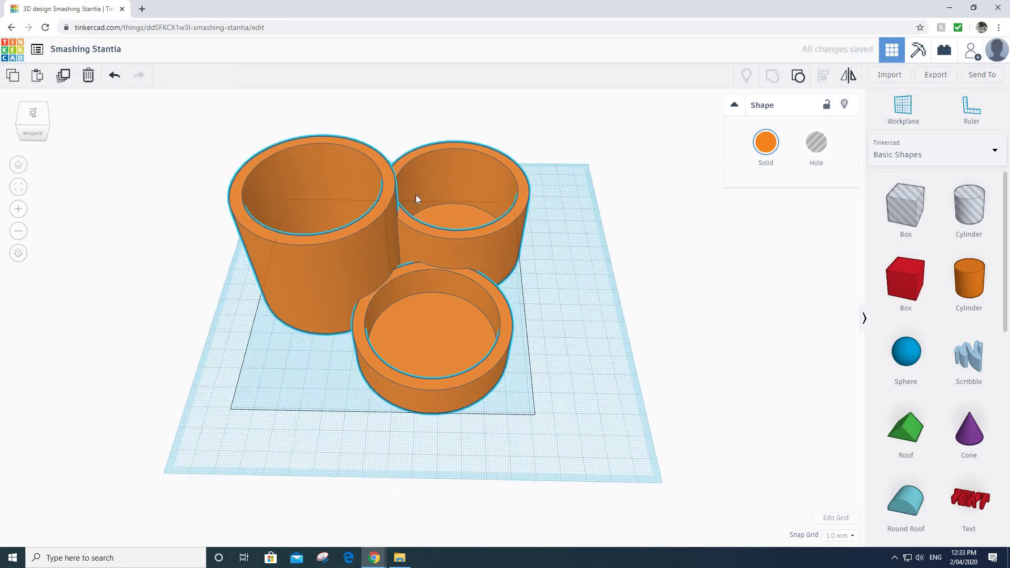
{"action": "left_click_drag", "start_coordinate": [371, 125], "coordinate": [368, 113]}
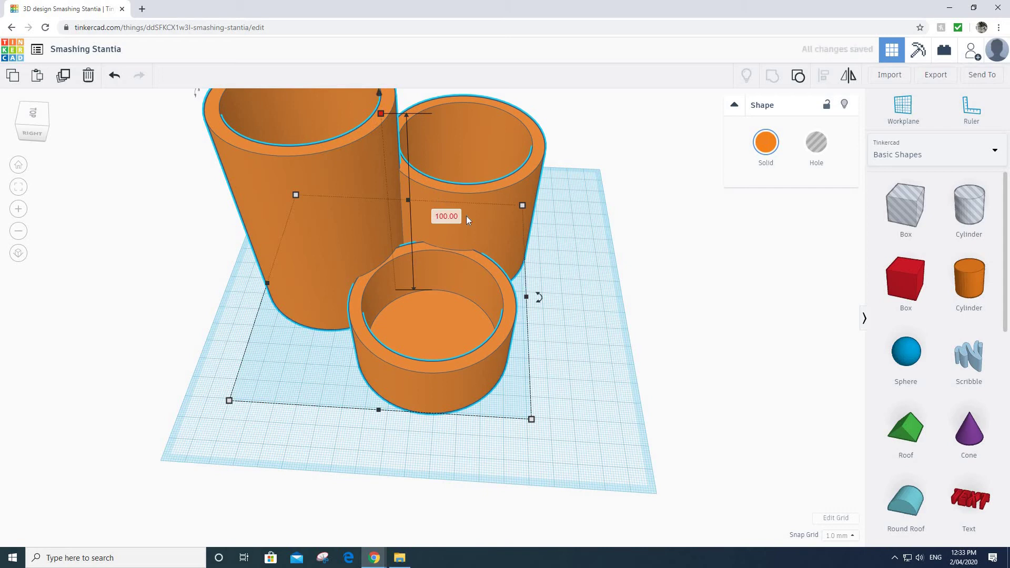
{"action": "right_click_drag", "start_coordinate": [570, 226], "coordinate": [363, 188]}
{"action": "mouse_move", "coordinate": [389, 120]}
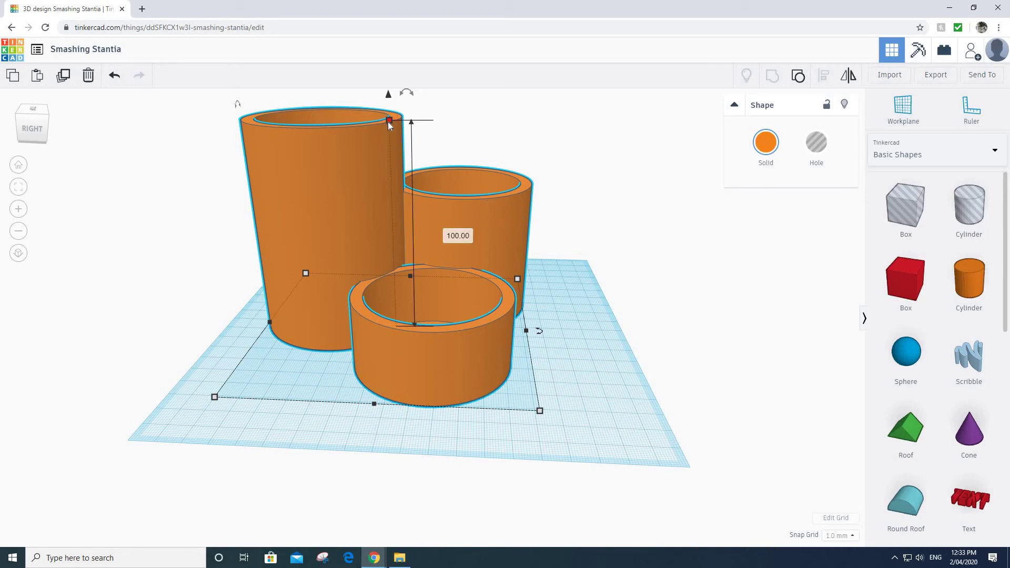
{"action": "left_click_drag", "start_coordinate": [389, 123], "coordinate": [392, 74]}
{"action": "right_click_drag", "start_coordinate": [503, 319], "coordinate": [343, 123]}
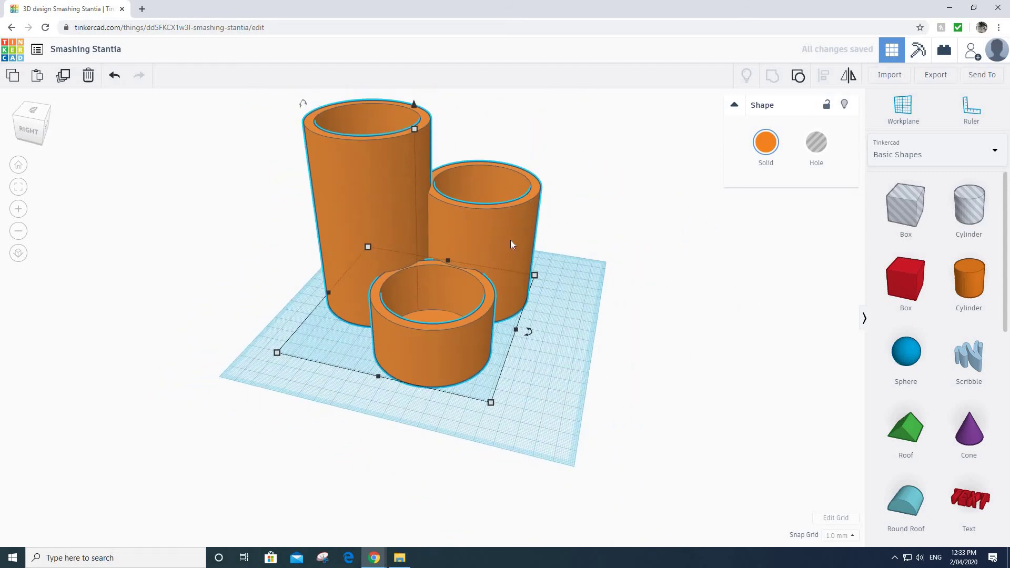
{"action": "right_click_drag", "start_coordinate": [469, 365], "coordinate": [444, 301]}
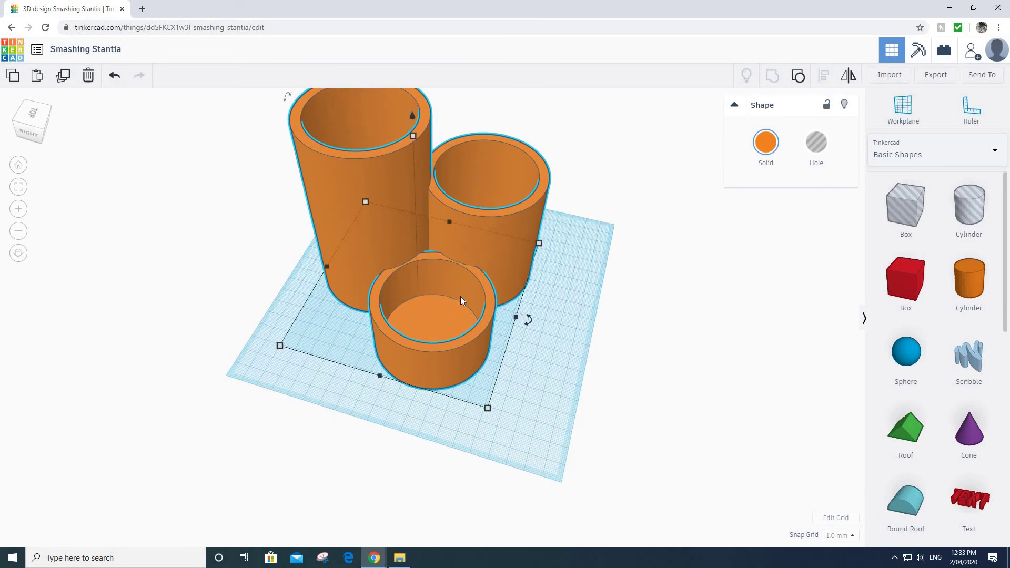
{"action": "right_click_drag", "start_coordinate": [448, 375], "coordinate": [601, 362]}
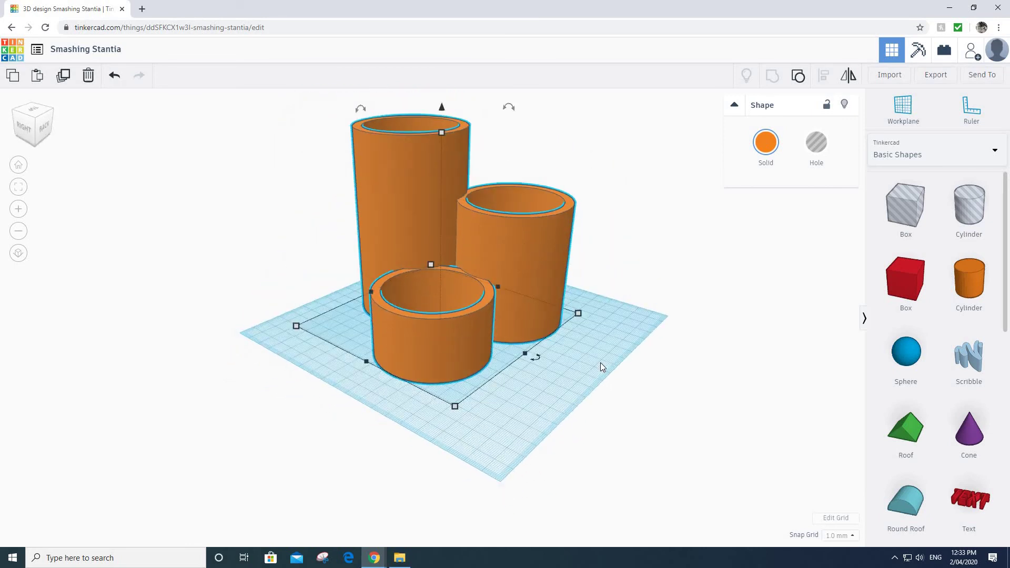
Rename the design as Circular Pencil Pot and deselect the holder.
{"action": "left_click", "coordinate": [89, 54]}
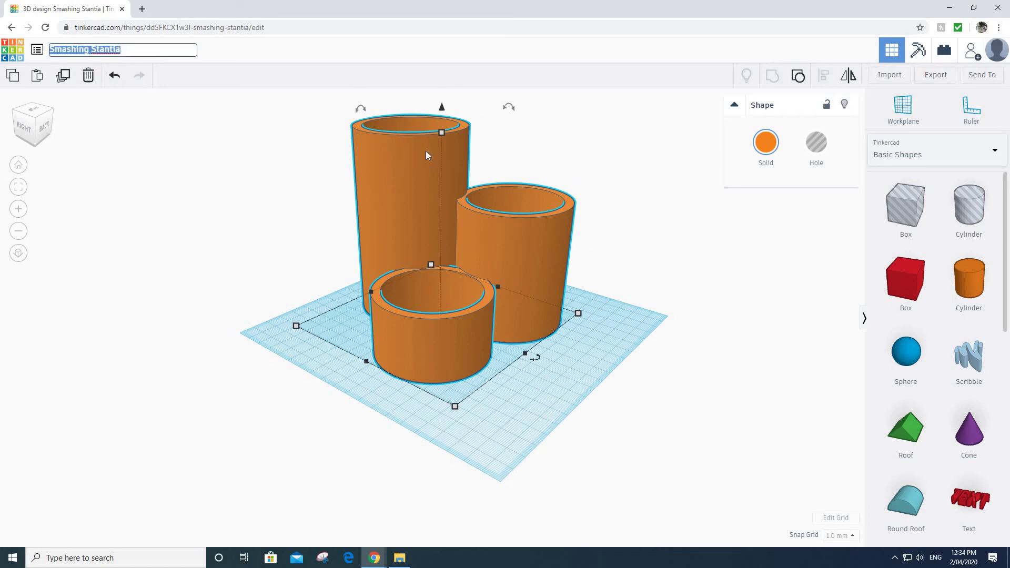
{"action": "type", "text": "Cir"}
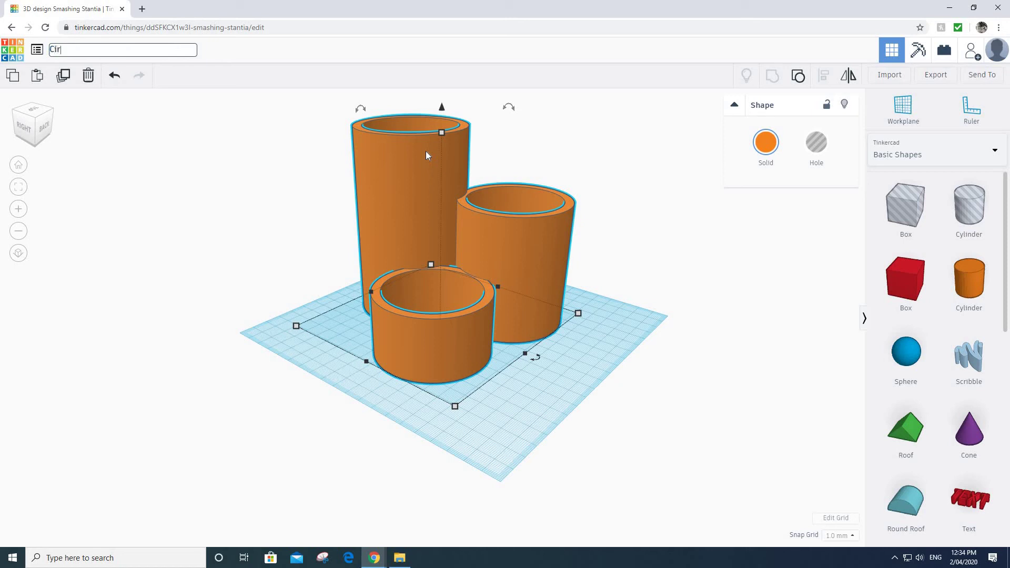
{"action": "type", "text": "cular Pencil Pot"}
{"action": "mouse_move", "coordinate": [443, 134]}
{"action": "left_click", "coordinate": [624, 372]}
Place a Polygon from the basic shapes on the empty workplane area beside the medium-height cylinder.
{"action": "right_click_drag", "start_coordinate": [558, 542], "coordinate": [430, 289]}
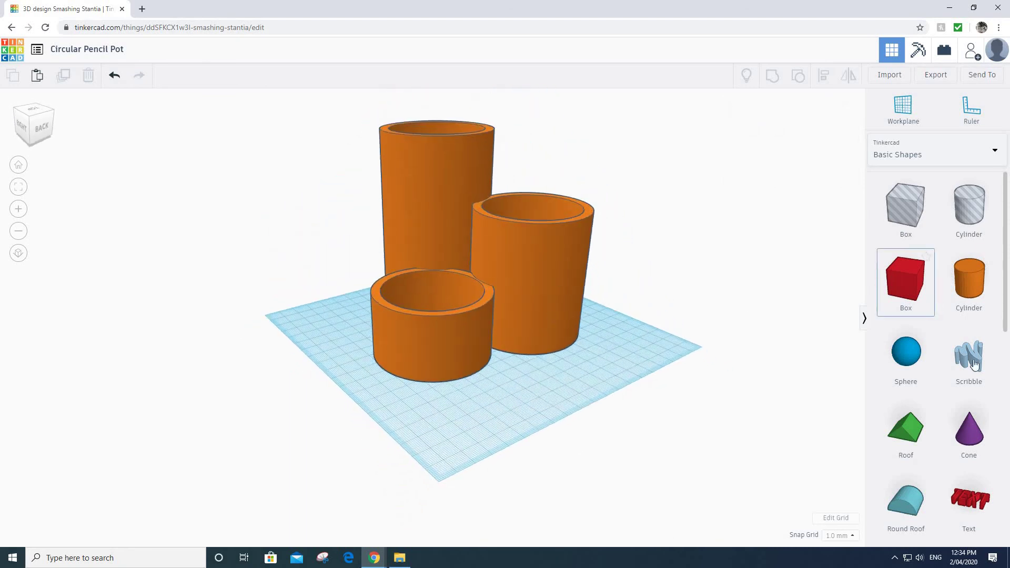
{"action": "scroll", "coordinate": [906, 310], "scroll_direction": "down", "scroll_amount": 2}
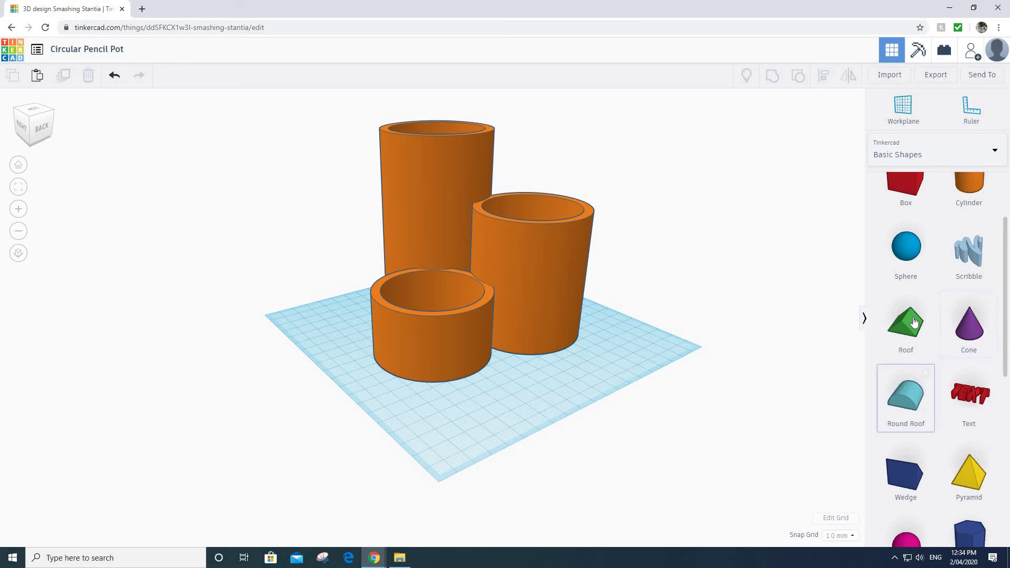
{"action": "scroll", "coordinate": [912, 330], "scroll_direction": "down", "scroll_amount": 2}
{"action": "scroll", "coordinate": [984, 448], "scroll_direction": "down", "scroll_amount": 2}
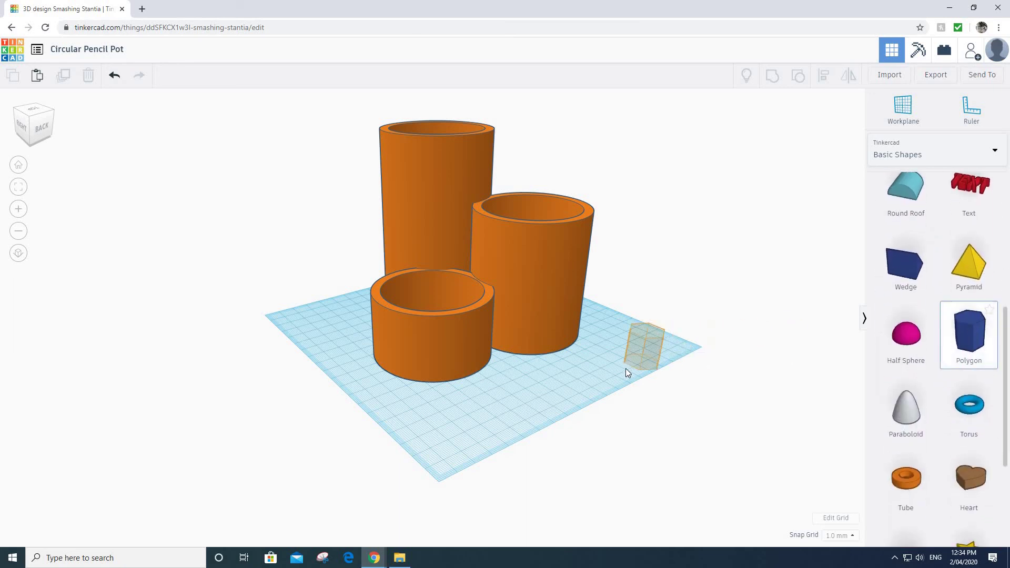
{"action": "left_click", "coordinate": [624, 355]}
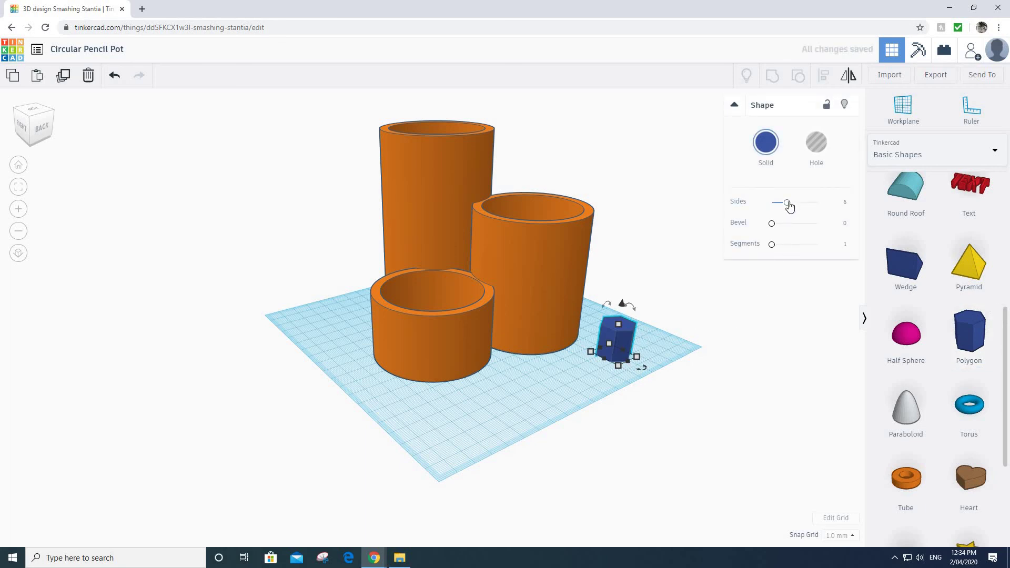
Set the polygon's number of sides to 8.
{"action": "right_click_drag", "start_coordinate": [672, 406], "coordinate": [781, 244]}
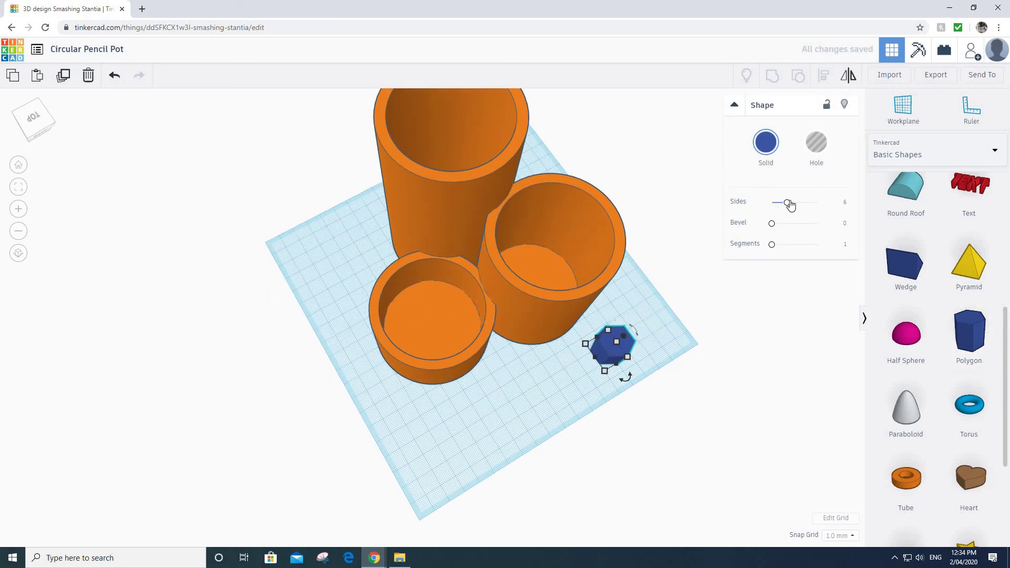
{"action": "left_click_drag", "start_coordinate": [790, 205], "coordinate": [805, 207]}
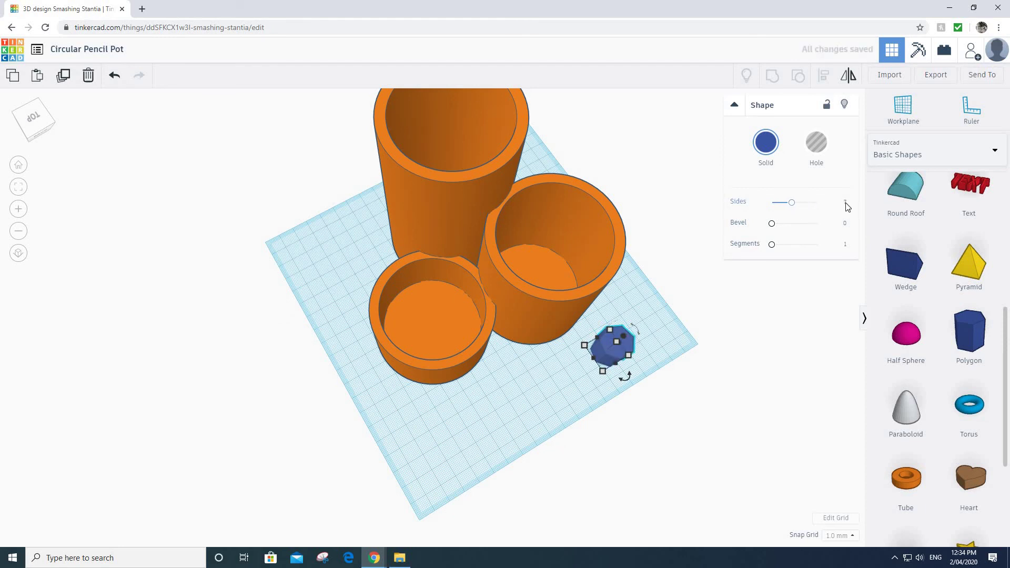
{"action": "left_click_drag", "start_coordinate": [793, 205], "coordinate": [798, 203]}
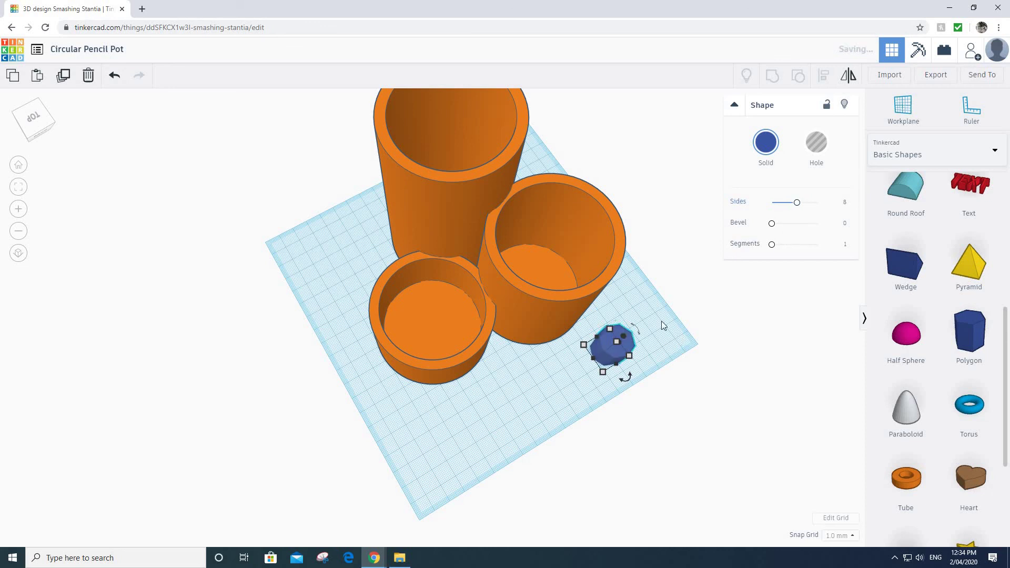
{"action": "right_click_drag", "start_coordinate": [665, 326], "coordinate": [787, 428]}
{"action": "scroll", "coordinate": [795, 430], "scroll_direction": "up", "scroll_amount": 3}
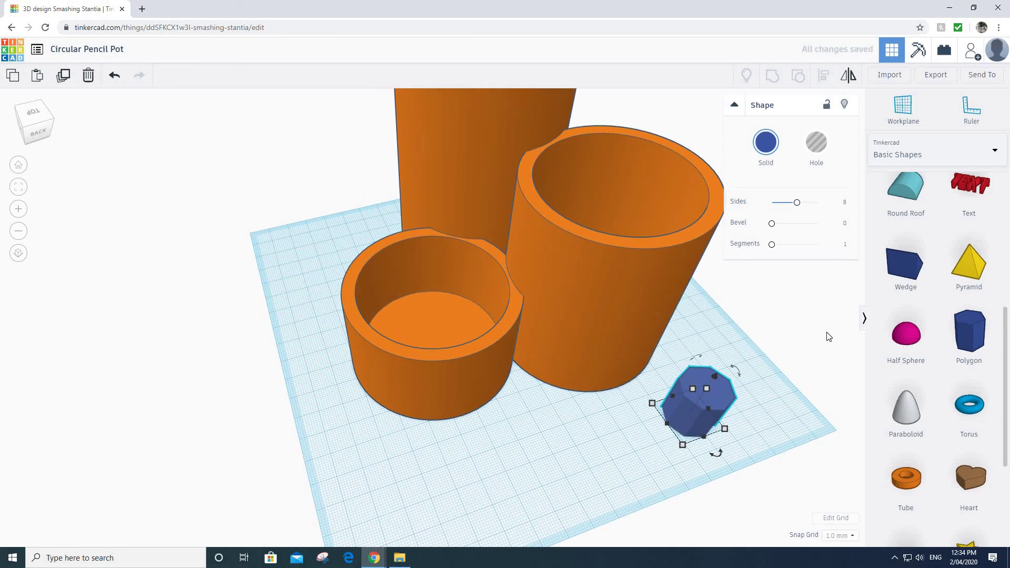
{"action": "scroll", "coordinate": [811, 355], "scroll_direction": "down", "scroll_amount": 2}
{"action": "scroll", "coordinate": [811, 355], "scroll_direction": "down", "scroll_amount": 1}
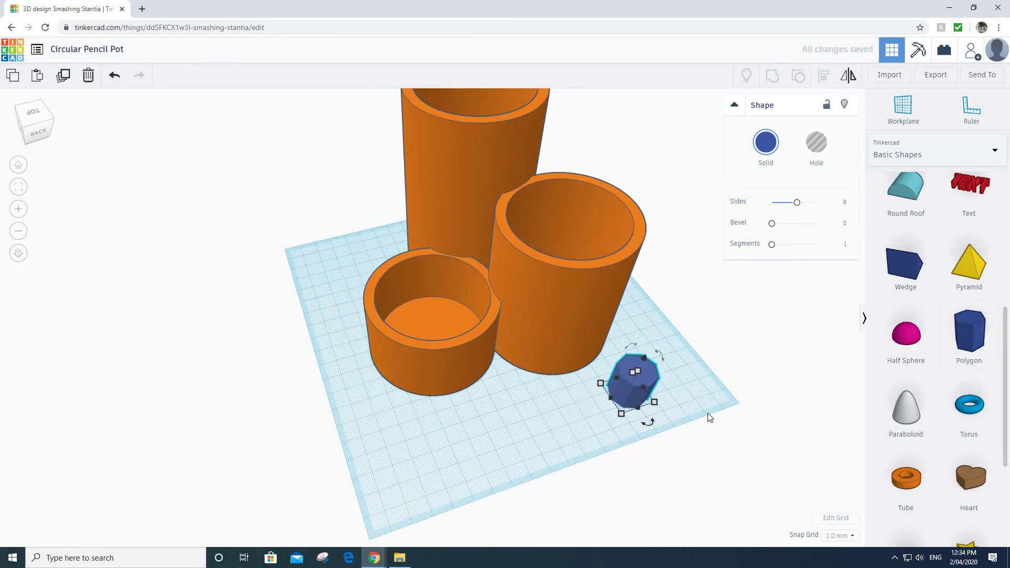